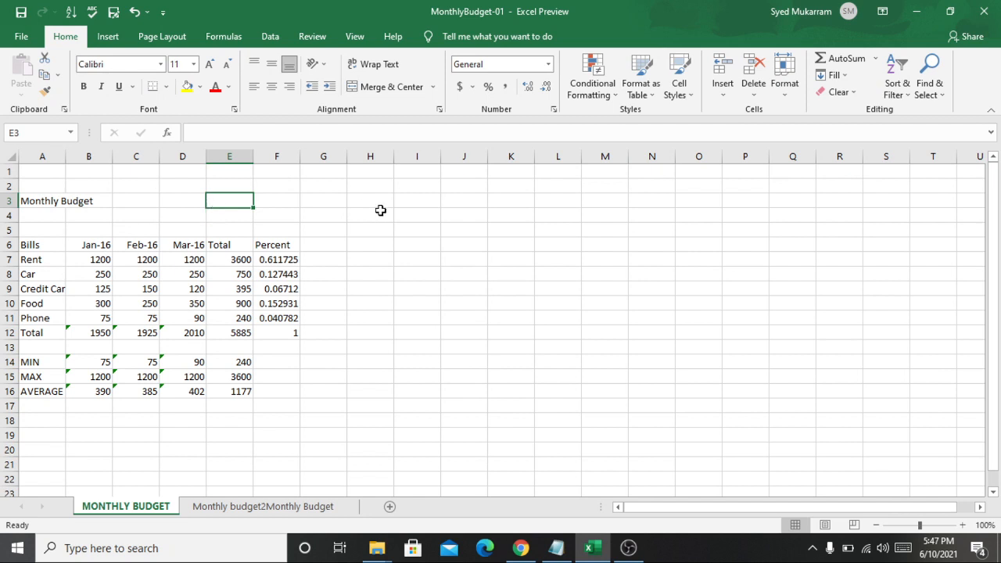
click(380, 210)
key(Up)
key(Up)
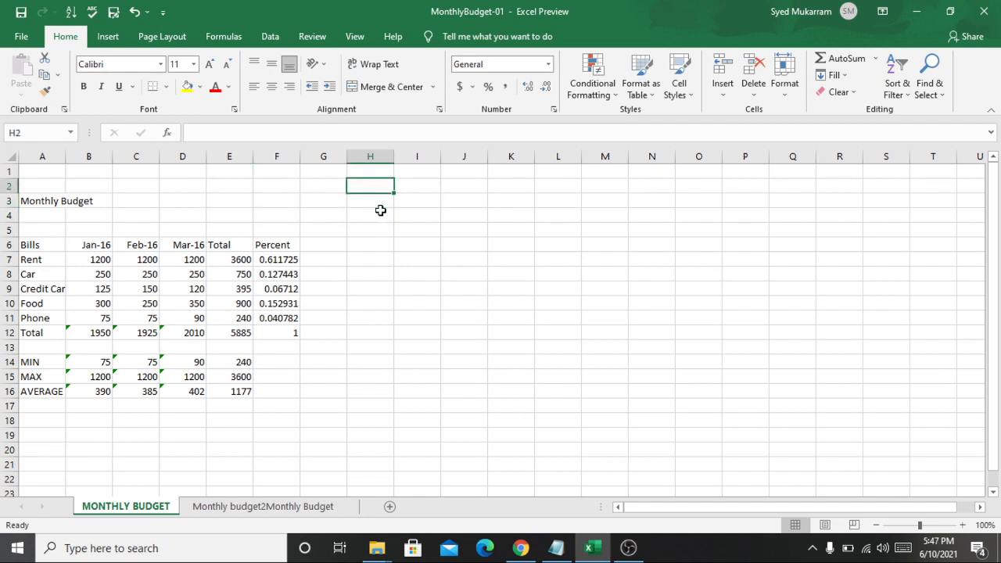
key(Left)
key(Left)
key(Left)
key(Left)
key(Left)
key(Left)
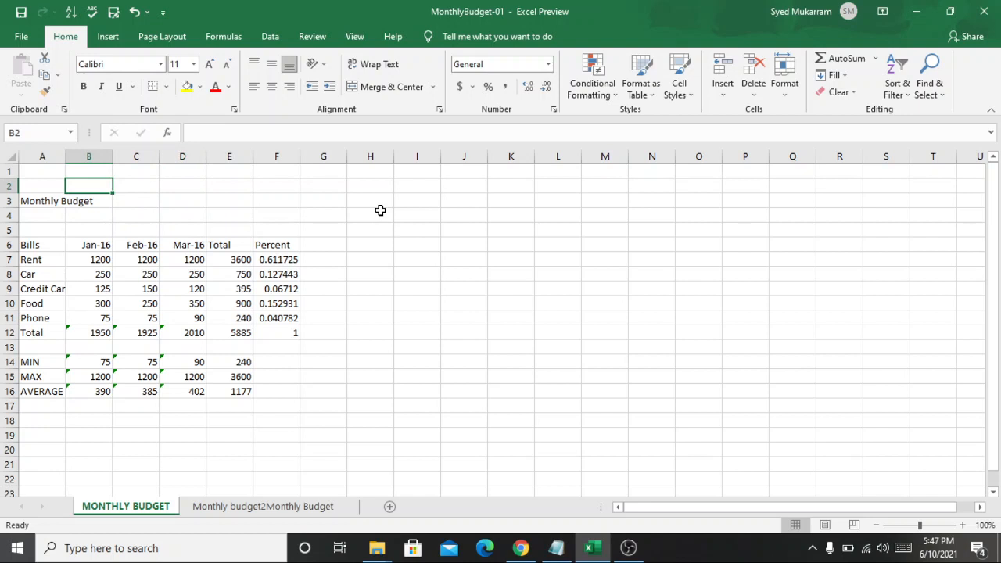
key(Down)
key(Down)
key(Right)
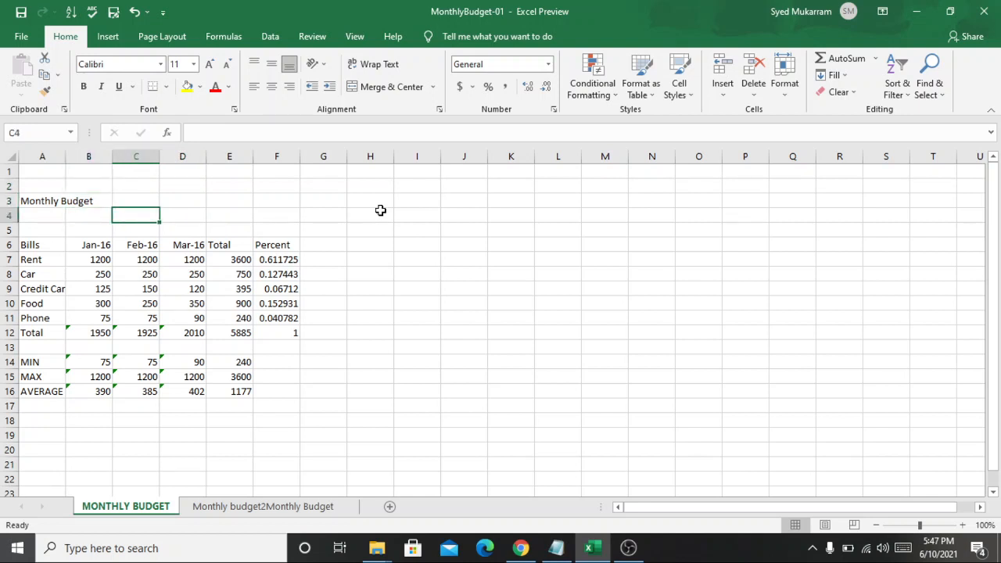
click(28, 198)
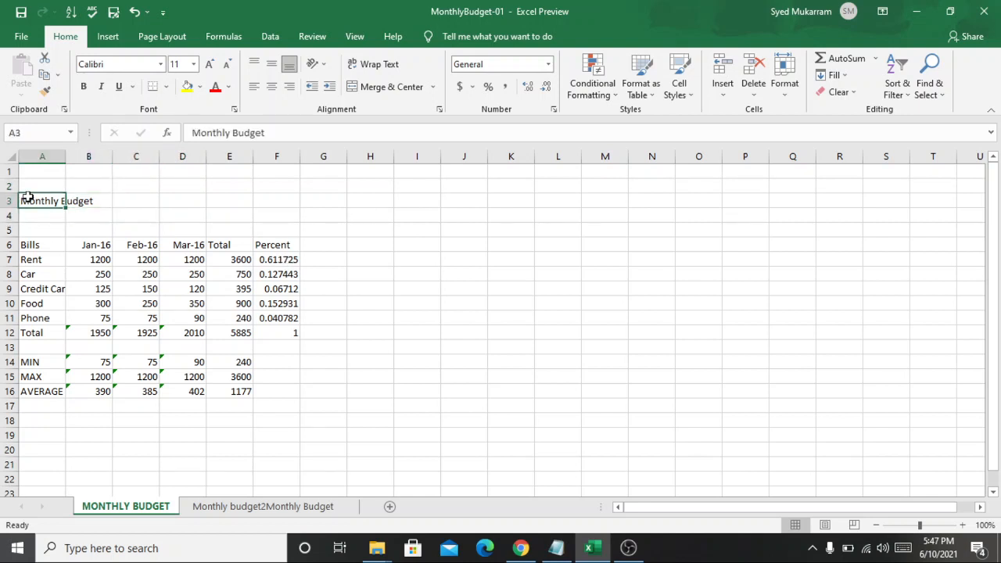
drag(27, 198, 175, 305)
click(229, 348)
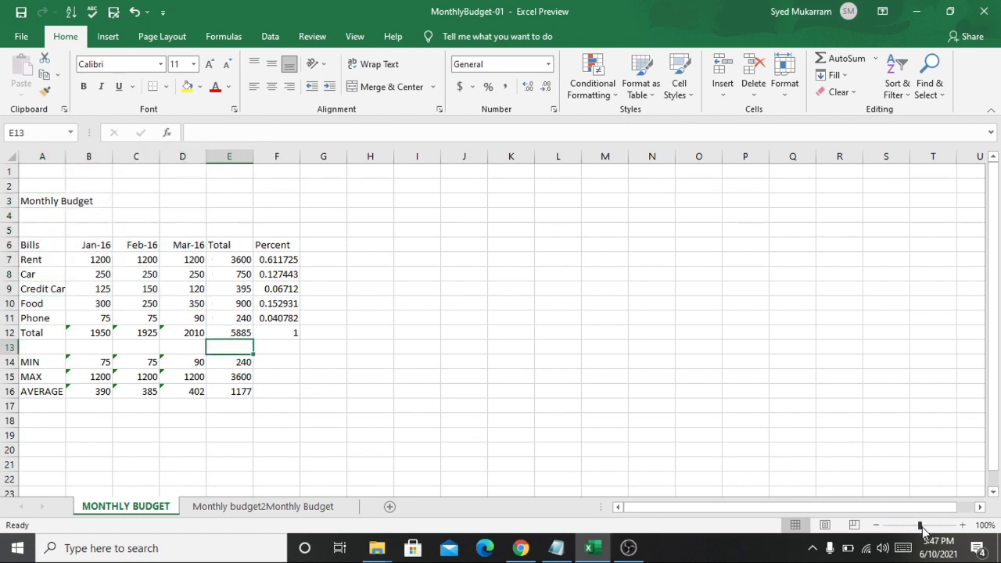
Move the whole Monthly Budget table (A3:F16) to start at D3 and then shift it further to start at G3.
drag(922, 526, 924, 527)
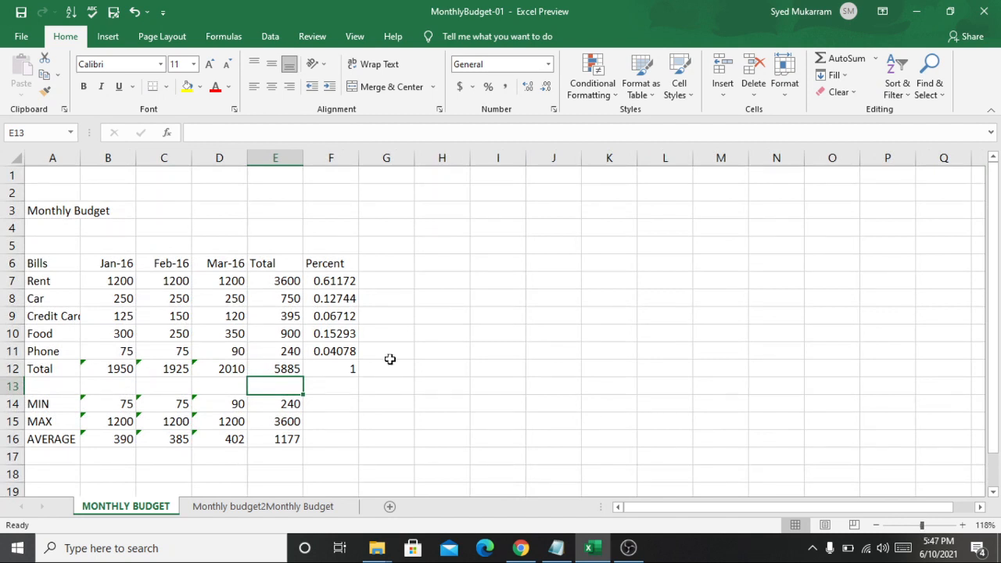
drag(27, 206, 326, 439)
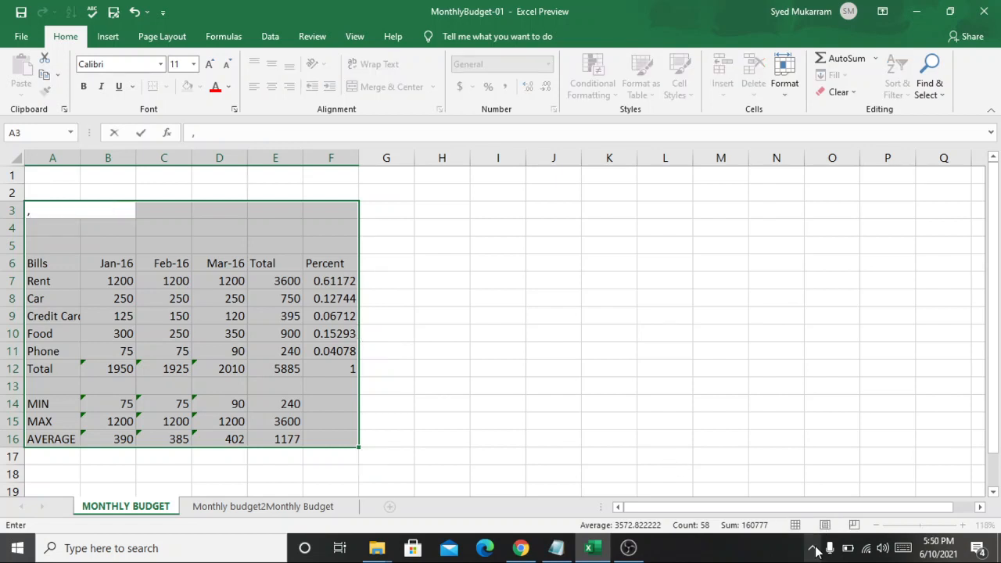
click(815, 552)
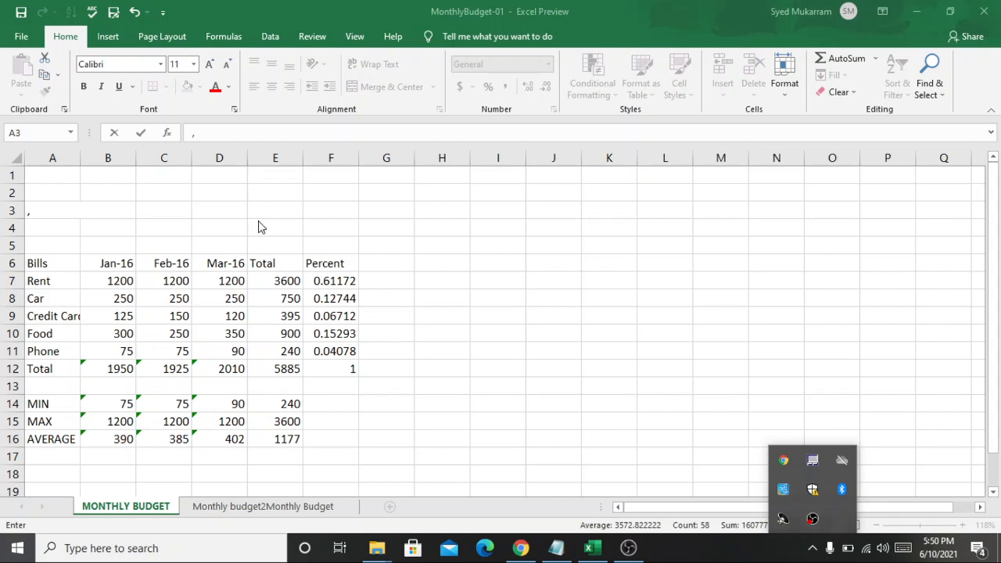
click(340, 235)
key(ctrl+z)
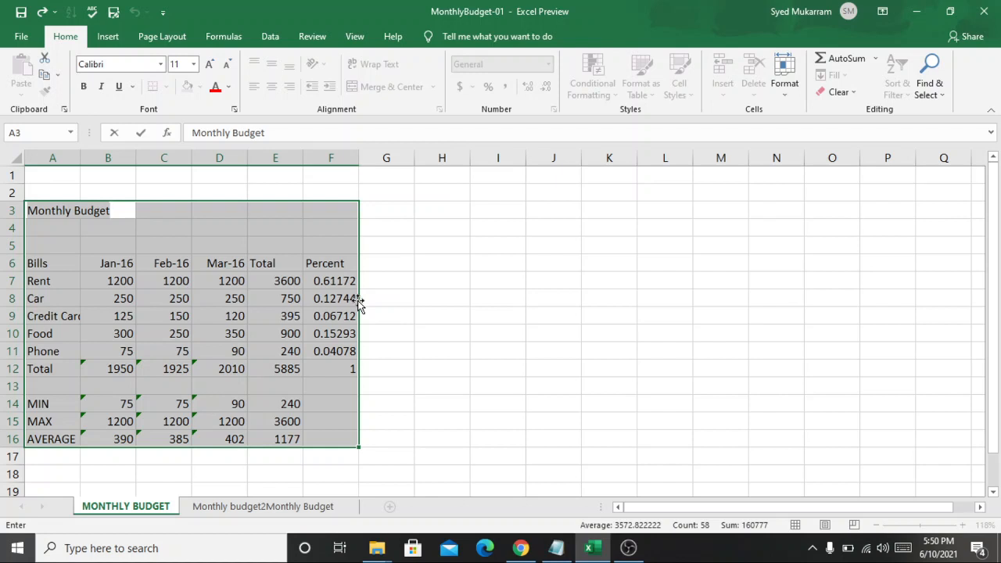
drag(358, 304, 496, 304)
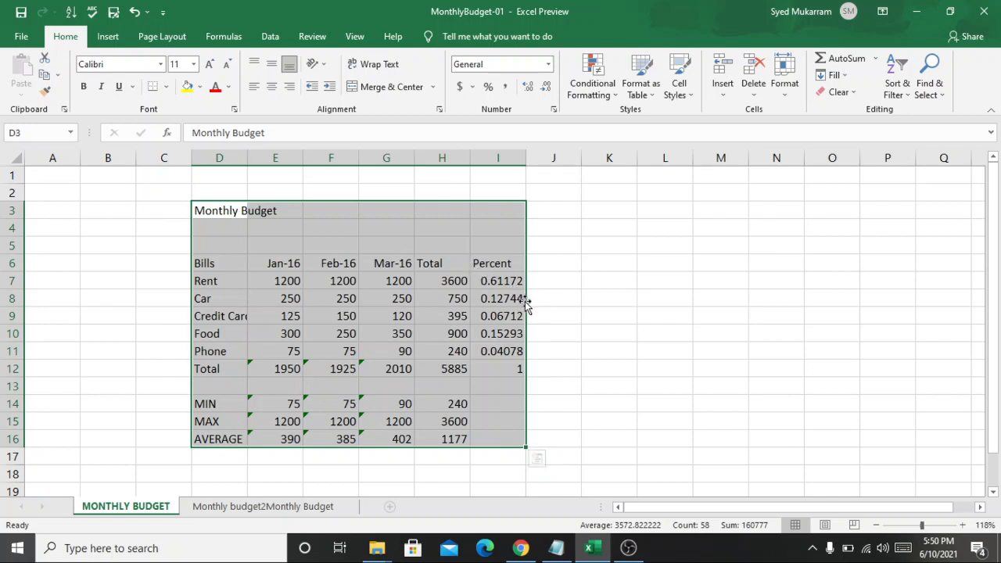
drag(526, 305, 640, 306)
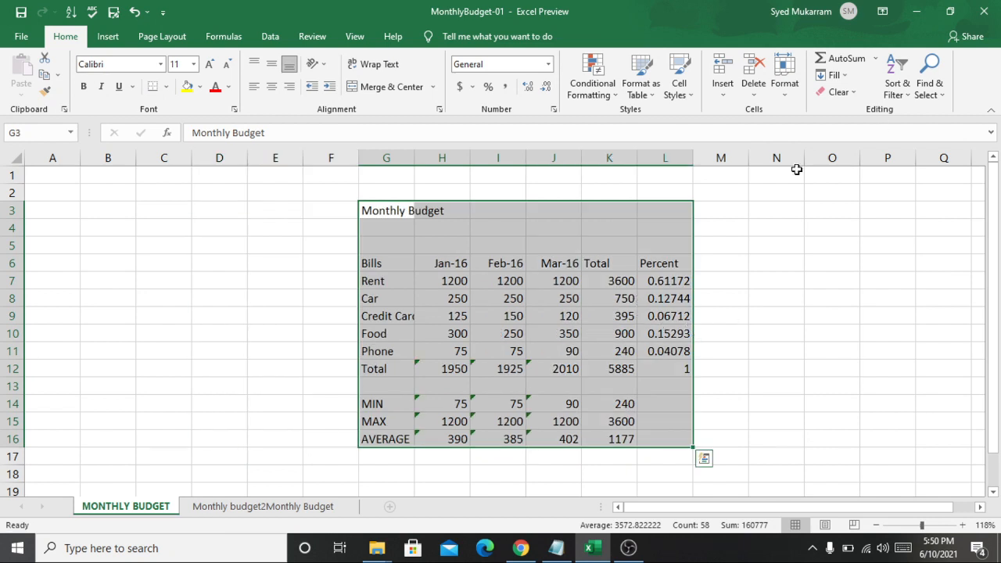
click(807, 278)
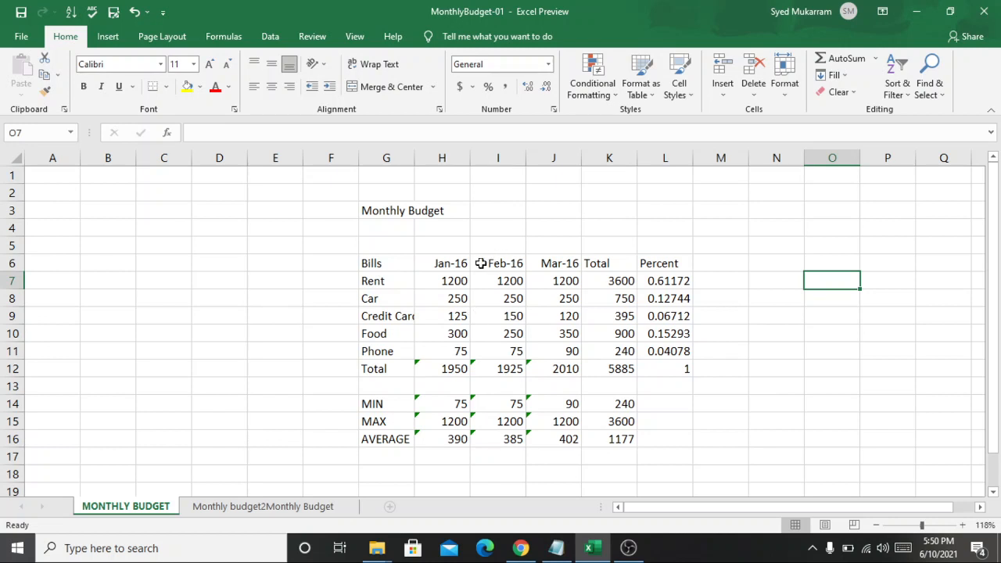
Copy the table in G3:L16 and paste it at cell A1 of the Monthly budget2Monthly Budget sheet.
drag(363, 213, 680, 433)
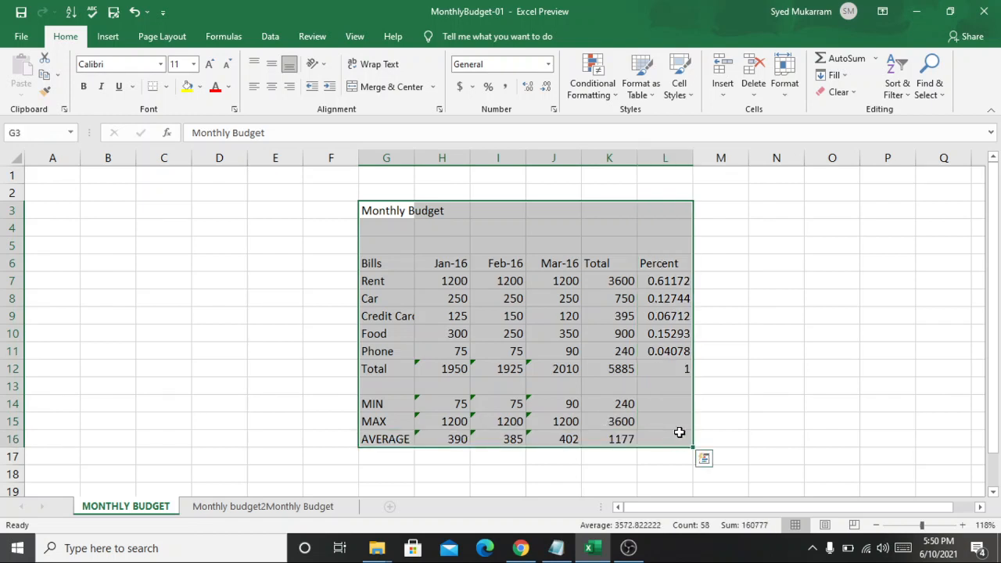
key(ctrl+c)
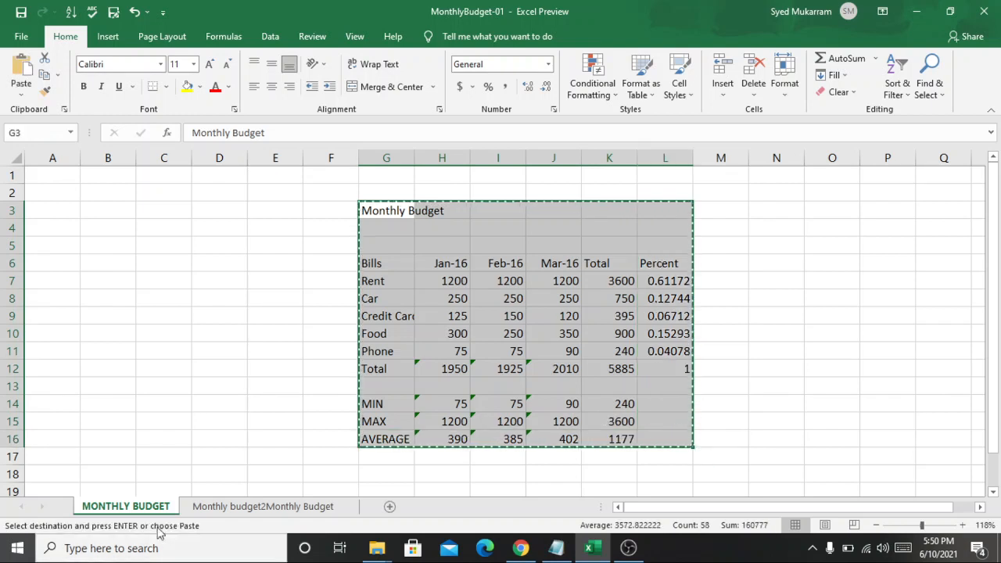
click(231, 507)
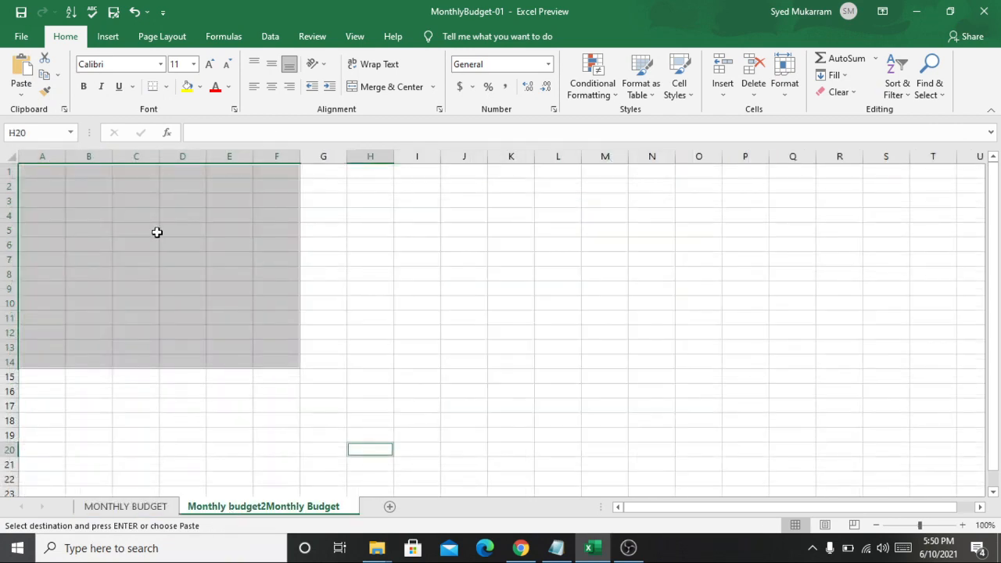
click(34, 174)
key(ctrl+v)
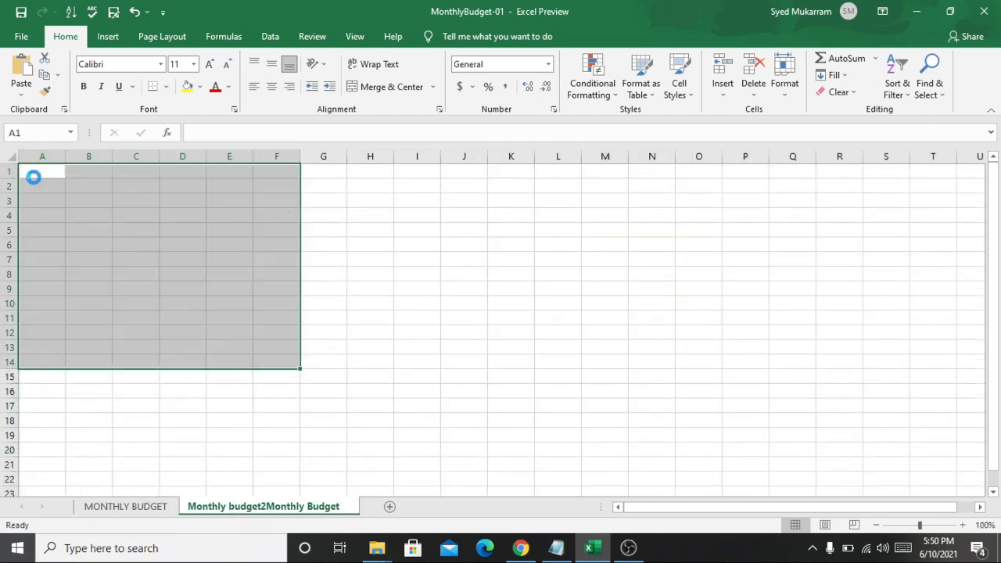
click(442, 270)
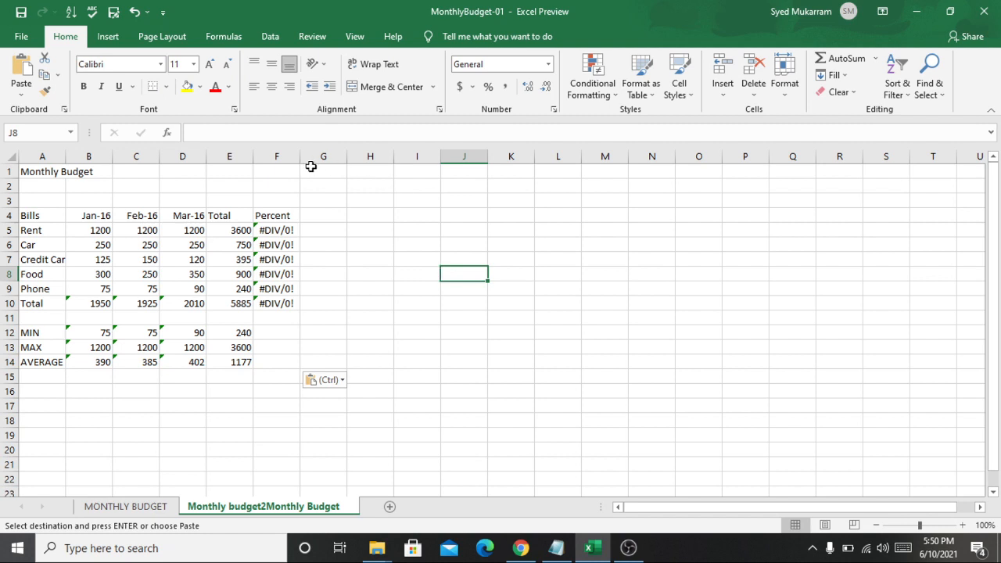
Widen the Percent column F and the Total column E on the Monthly budget2Monthly Budget sheet.
drag(299, 156, 327, 157)
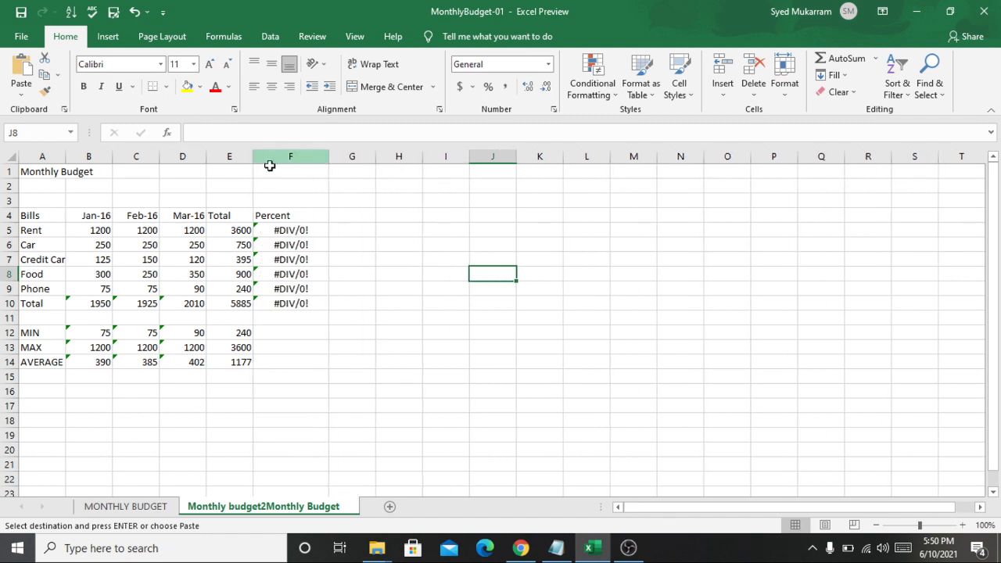
drag(252, 156, 280, 157)
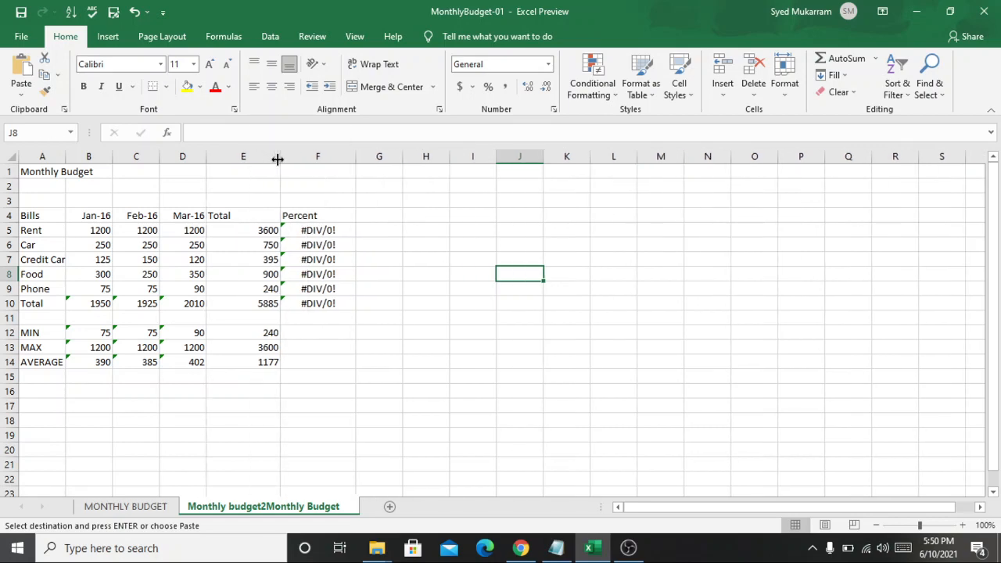
click(363, 351)
Compare the pasted table with the one on the MONTHLY BUDGET sheet and examine the Percent formulas in F6 and F5.
click(154, 512)
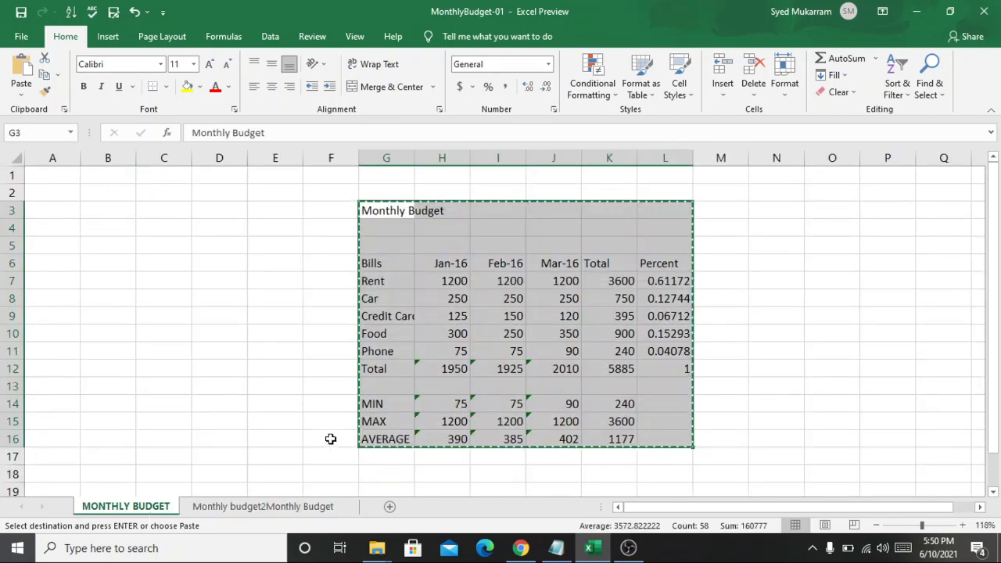
click(259, 338)
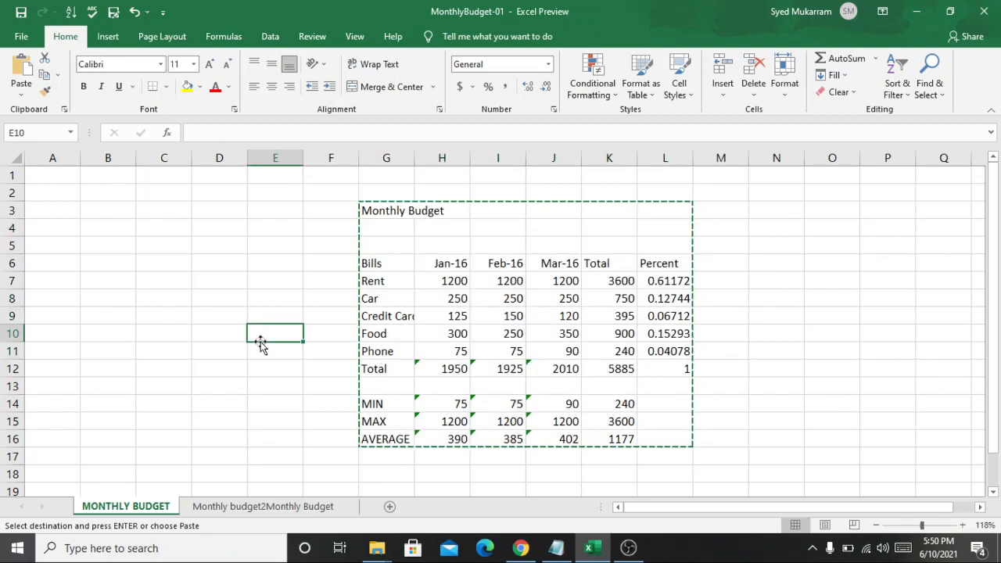
click(241, 507)
click(323, 245)
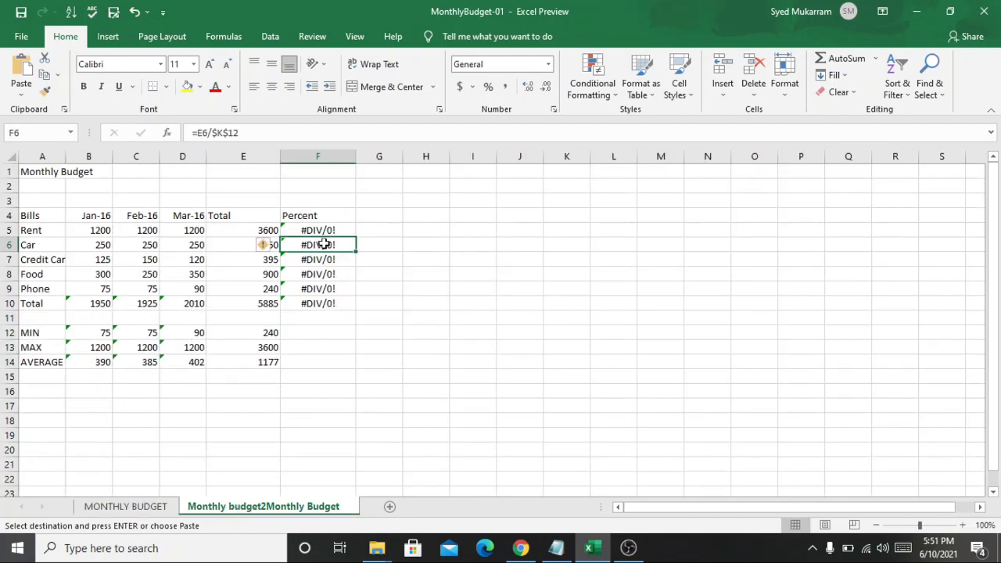
double_click(327, 231)
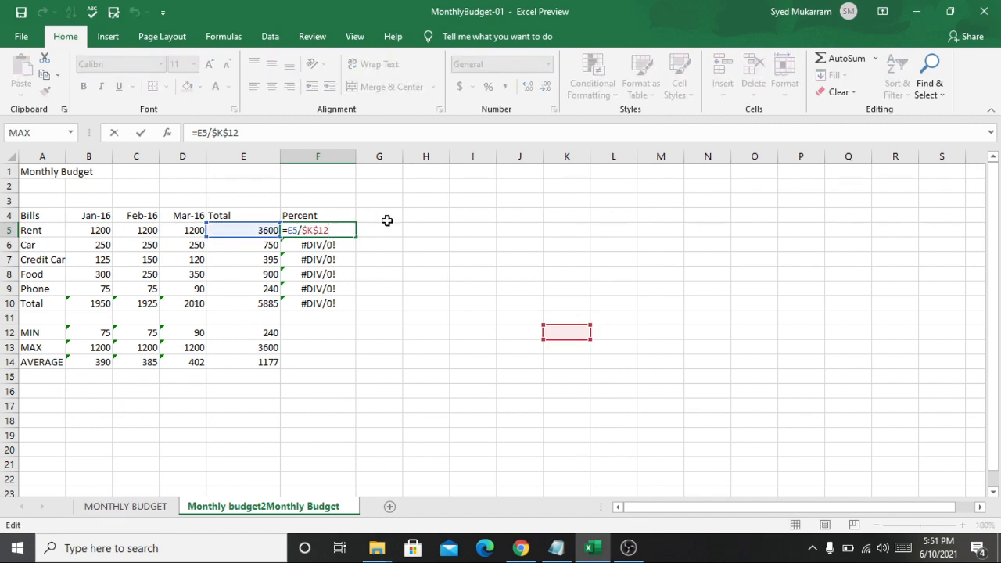
click(343, 197)
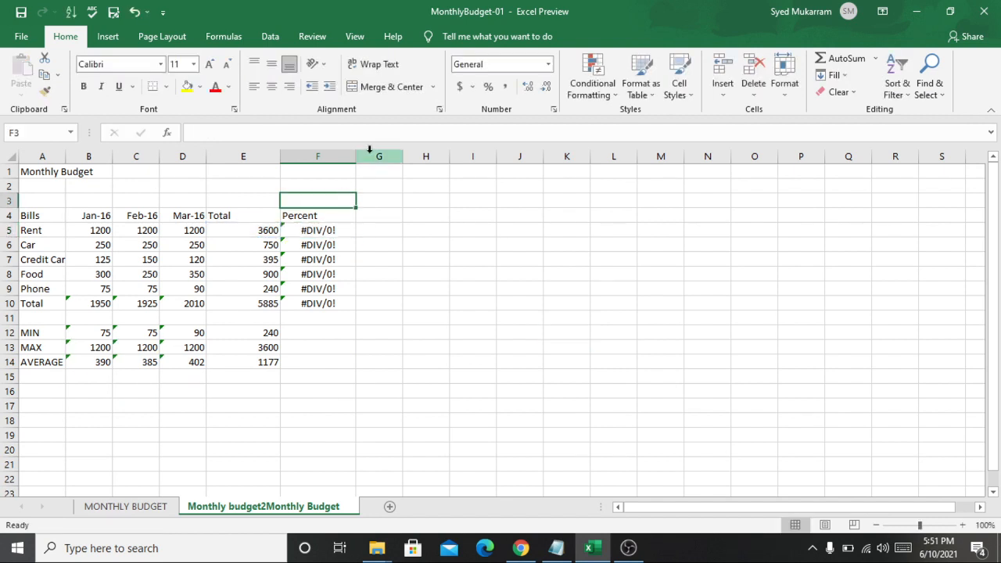
Widen the Percent column F of the pasted table a little further.
drag(355, 153, 382, 154)
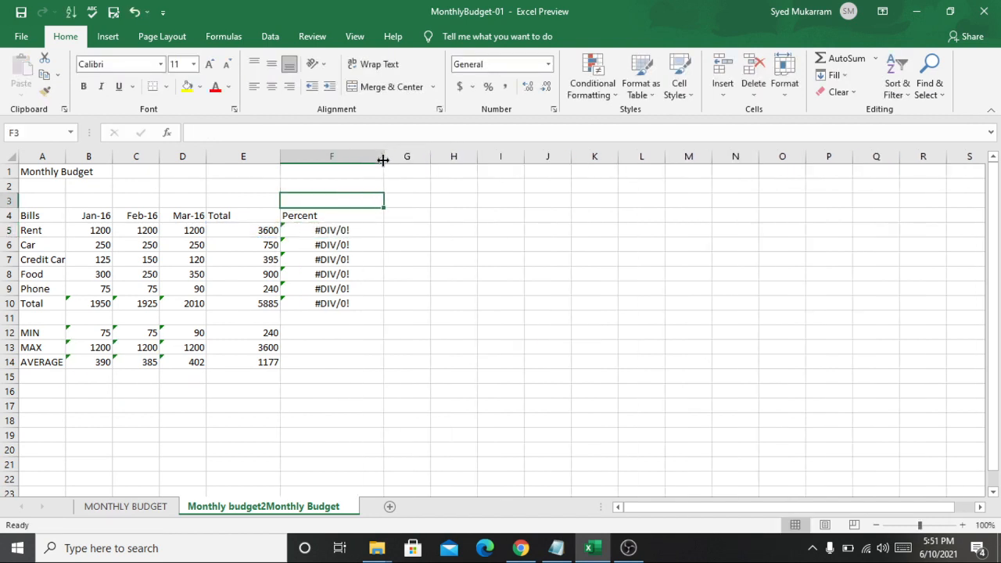
click(377, 246)
Examine the formulas in F5:F9 and E10 of the pasted table against the Percent formula in L7 of the MONTHLY BUDGET sheet.
click(326, 232)
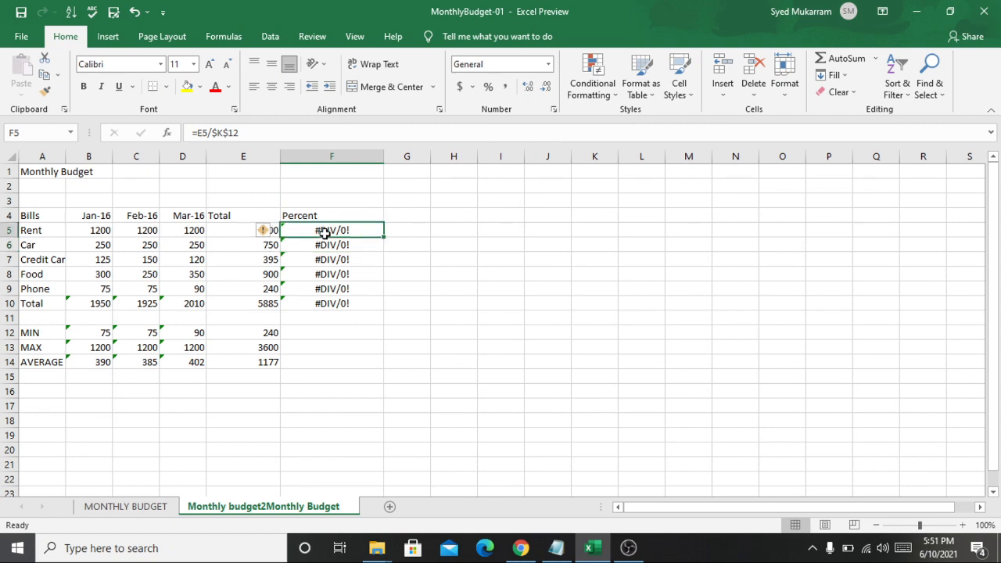
click(321, 274)
click(230, 301)
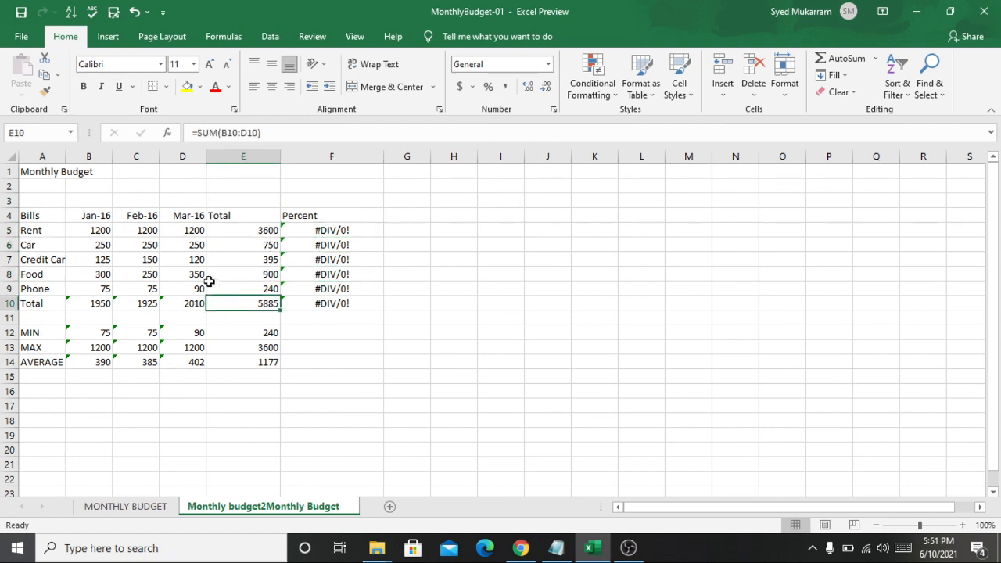
click(333, 233)
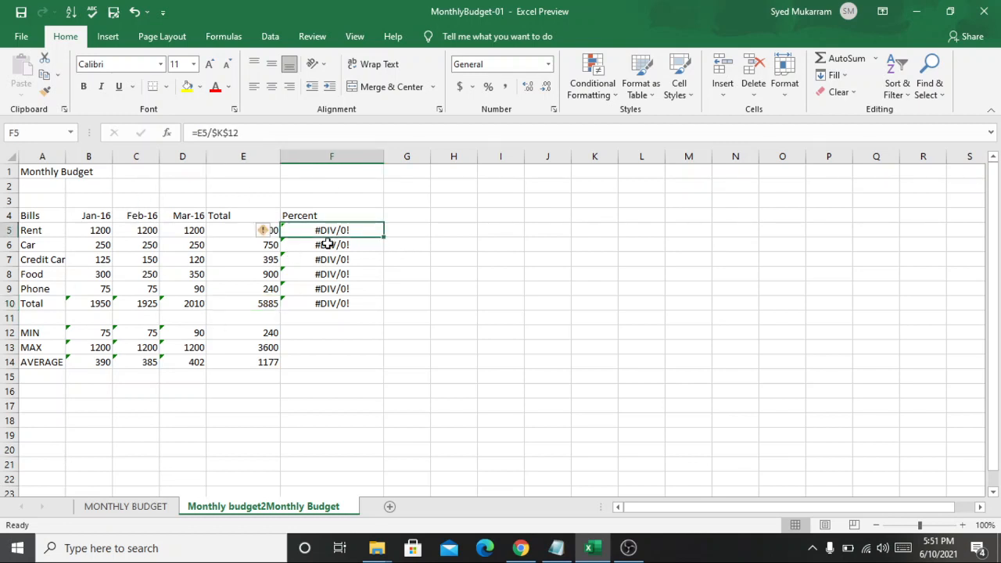
click(324, 246)
click(328, 260)
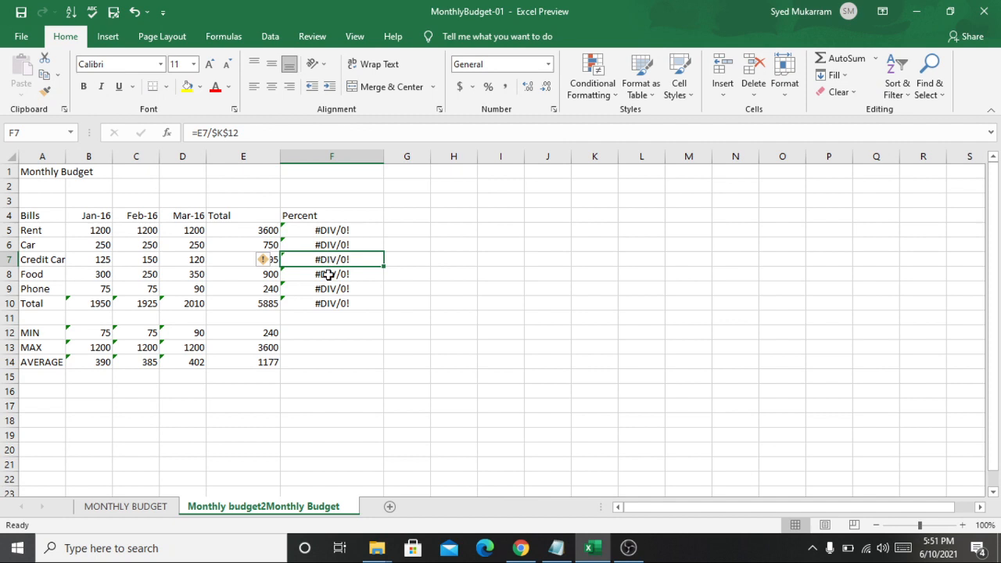
click(328, 275)
click(324, 290)
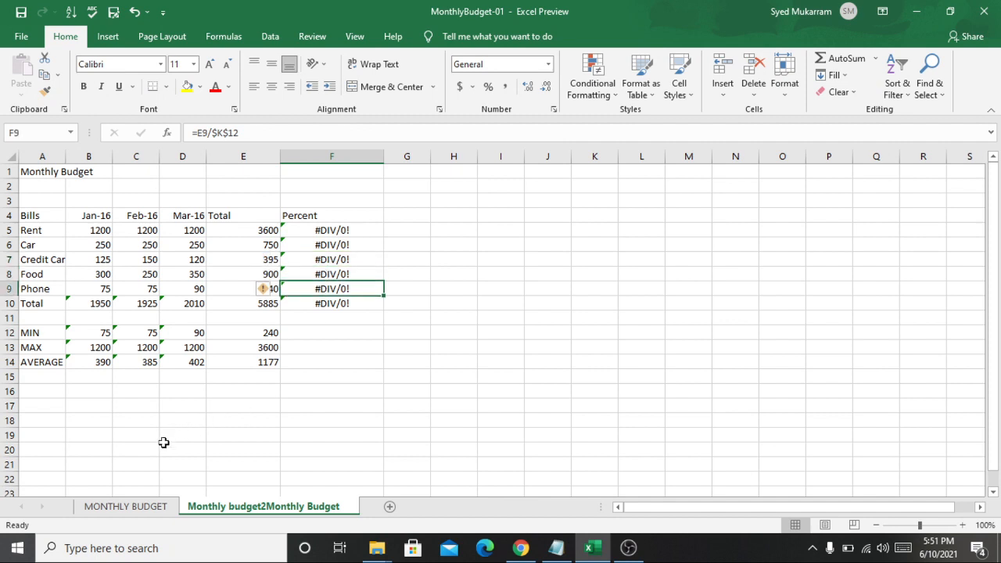
click(142, 515)
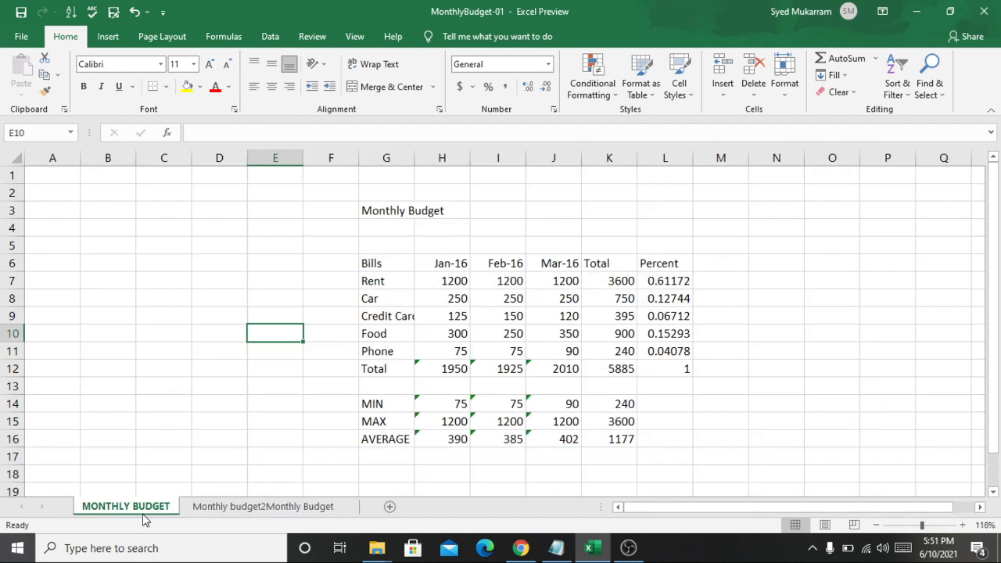
click(675, 280)
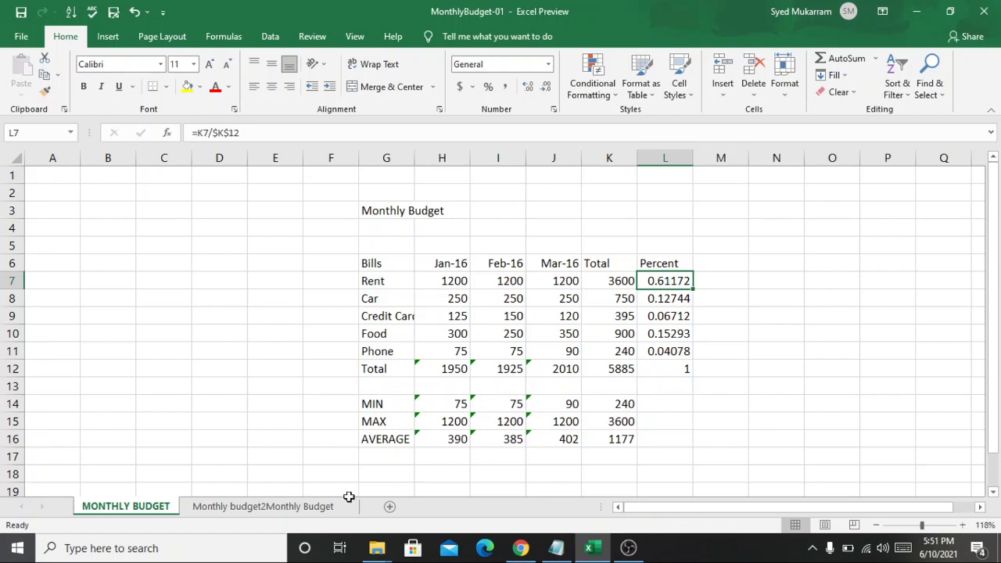
Clear the pasted table in A1:F14 of the Monthly budget2Monthly Budget sheet and return to the MONTHLY BUDGET sheet.
click(303, 509)
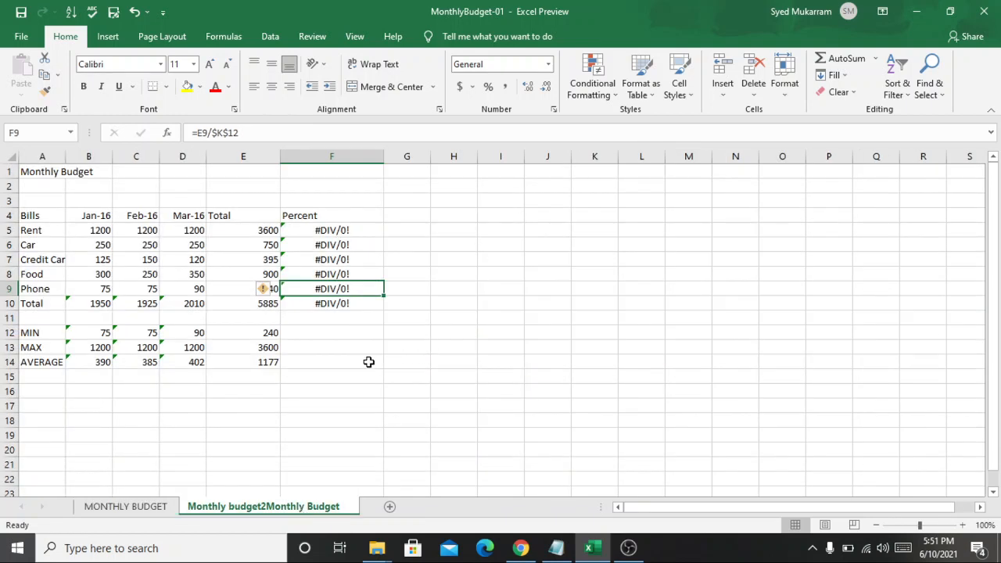
drag(358, 364, 6, 172)
key(Delete)
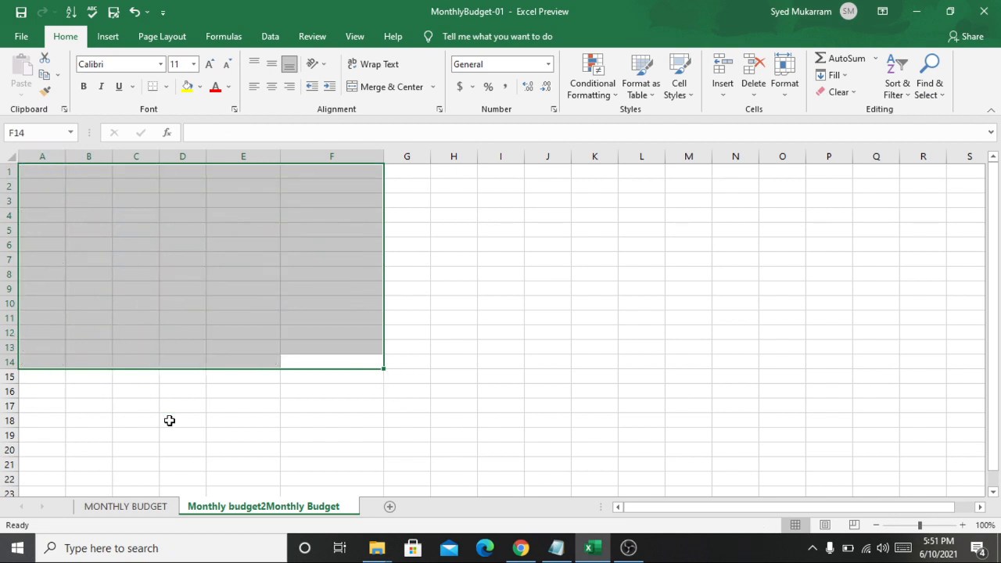
click(114, 510)
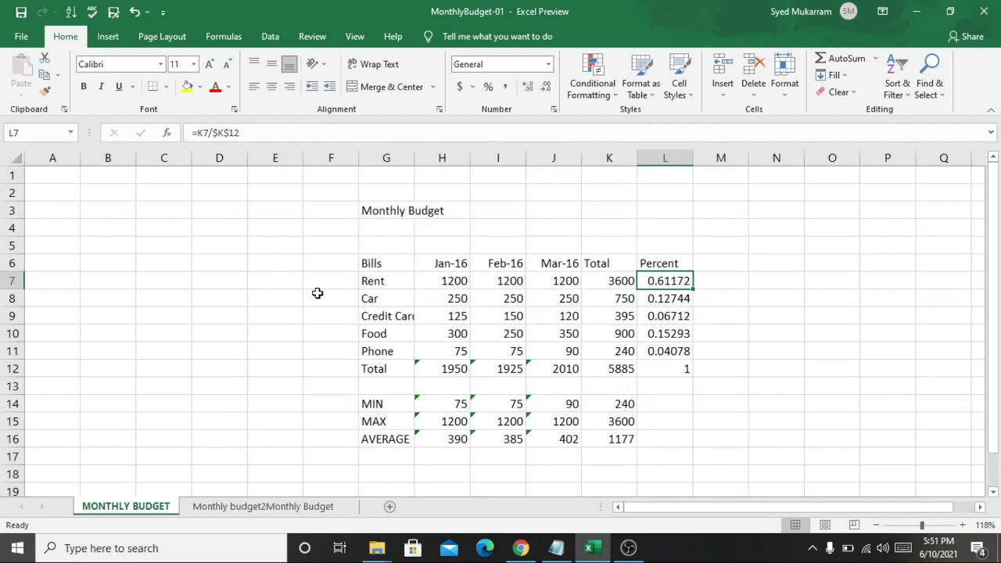
Copy the table in G3:L16 of the MONTHLY BUDGET sheet and paste it into A1:F14 of the Monthly budget2Monthly Budget sheet.
click(275, 286)
drag(367, 210, 662, 436)
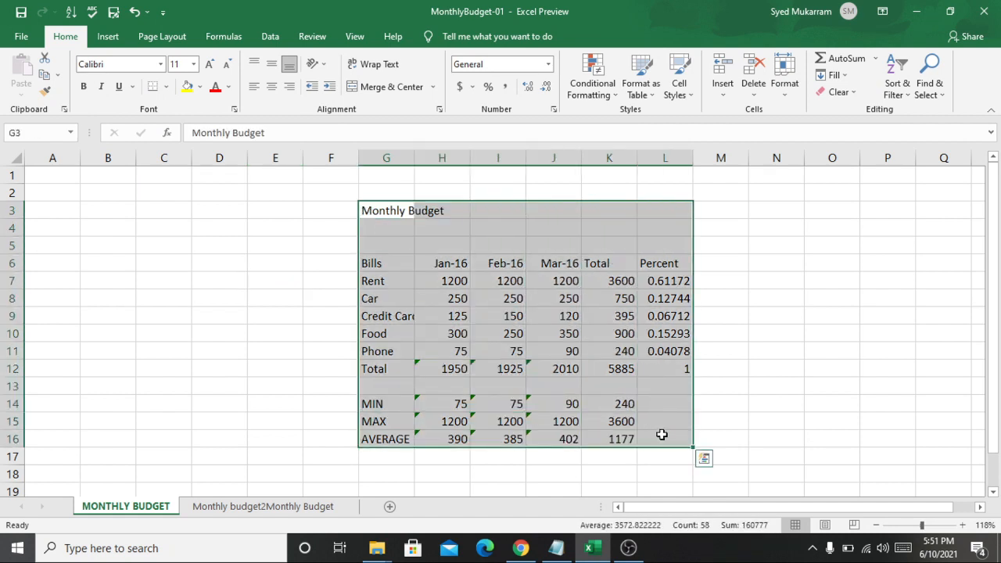
key(ctrl+c)
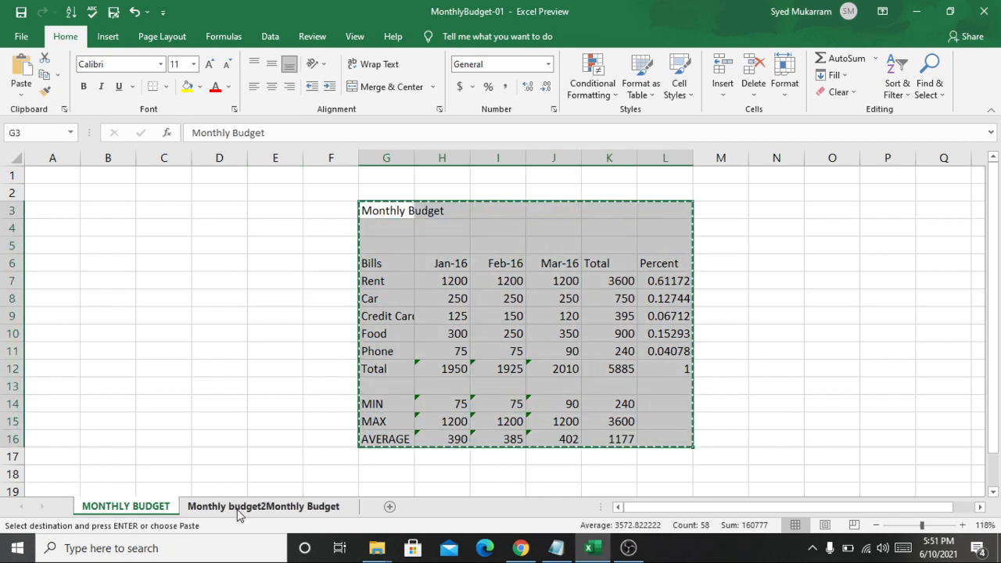
click(238, 508)
key(ctrl+v)
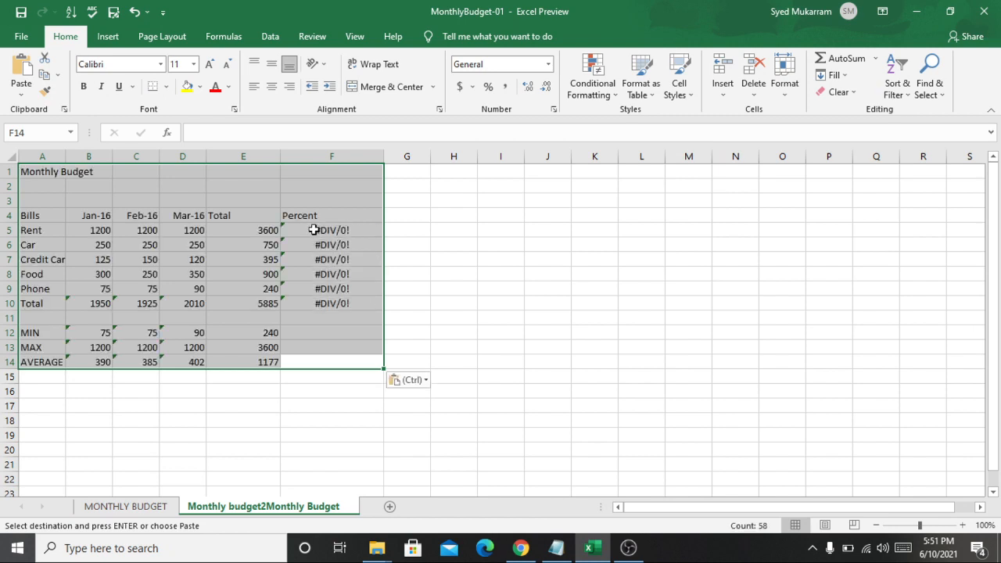
click(456, 262)
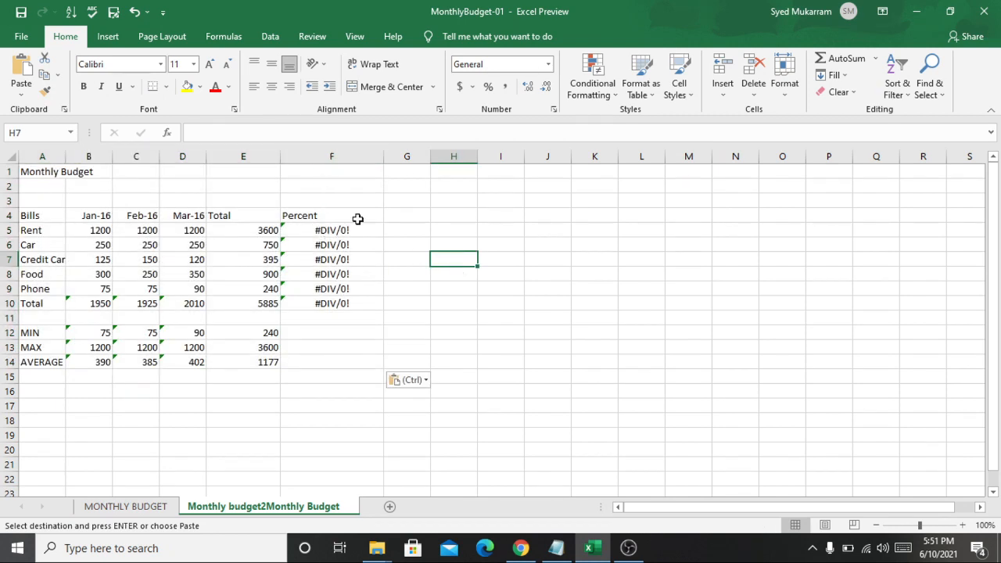
Apply the Percentage number format to F4:F11 of the pasted table and check the format on the Percent cells.
drag(358, 219, 338, 316)
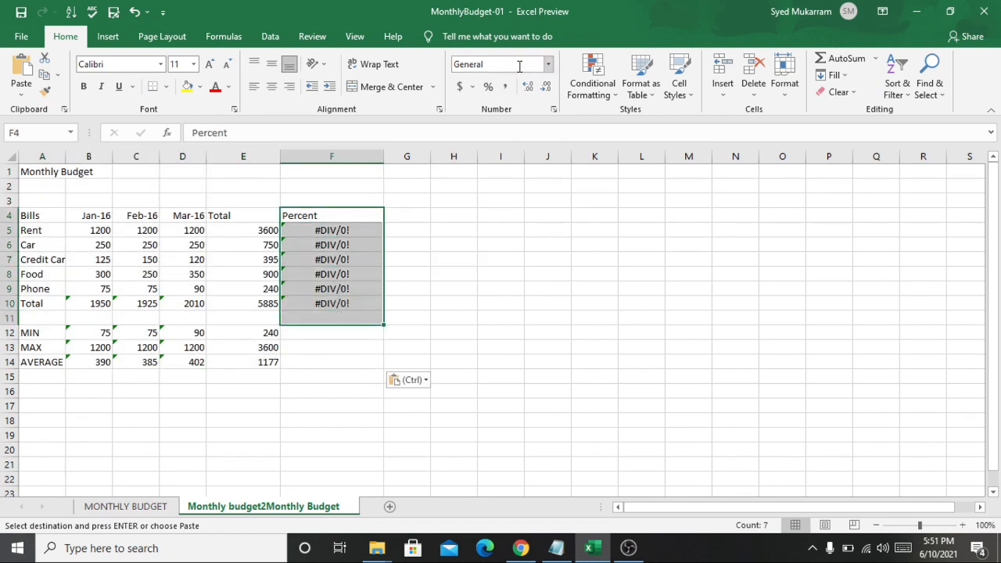
click(547, 66)
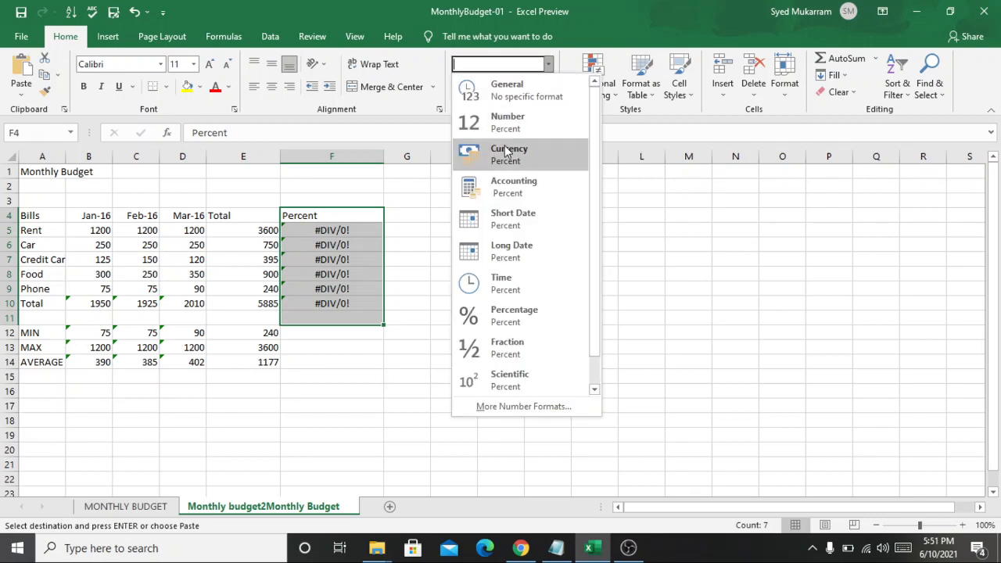
click(491, 317)
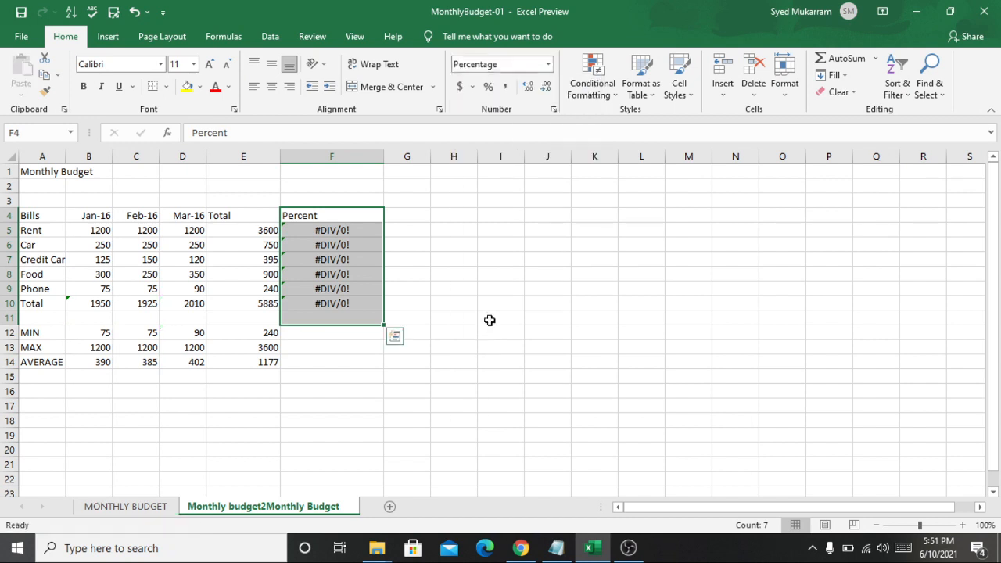
click(415, 272)
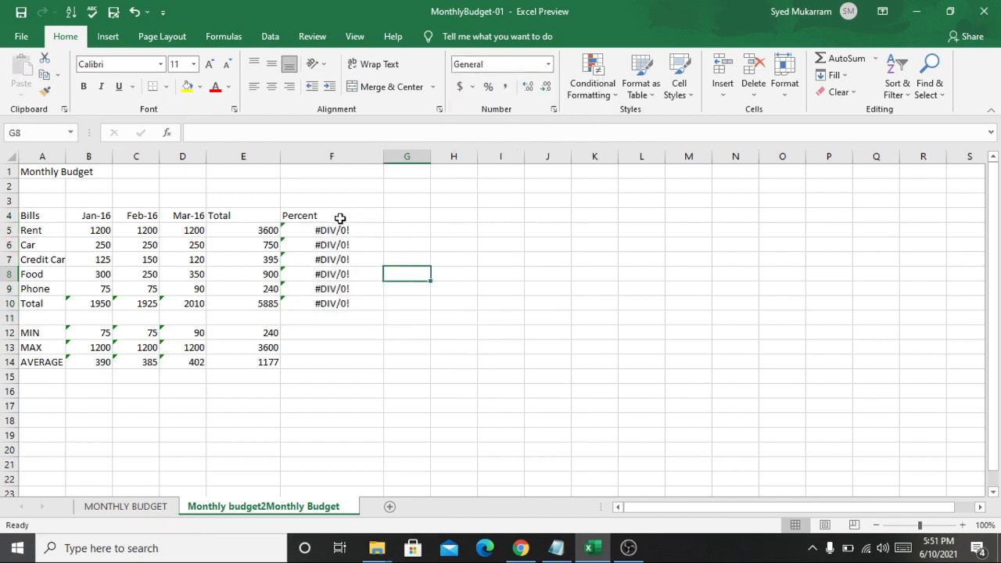
drag(341, 219, 350, 305)
click(495, 238)
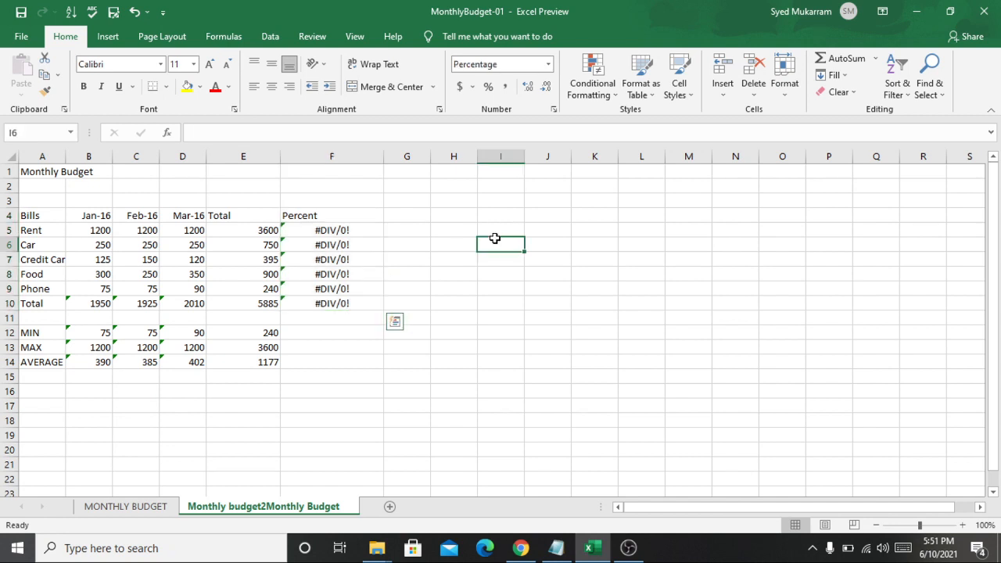
drag(354, 233, 350, 309)
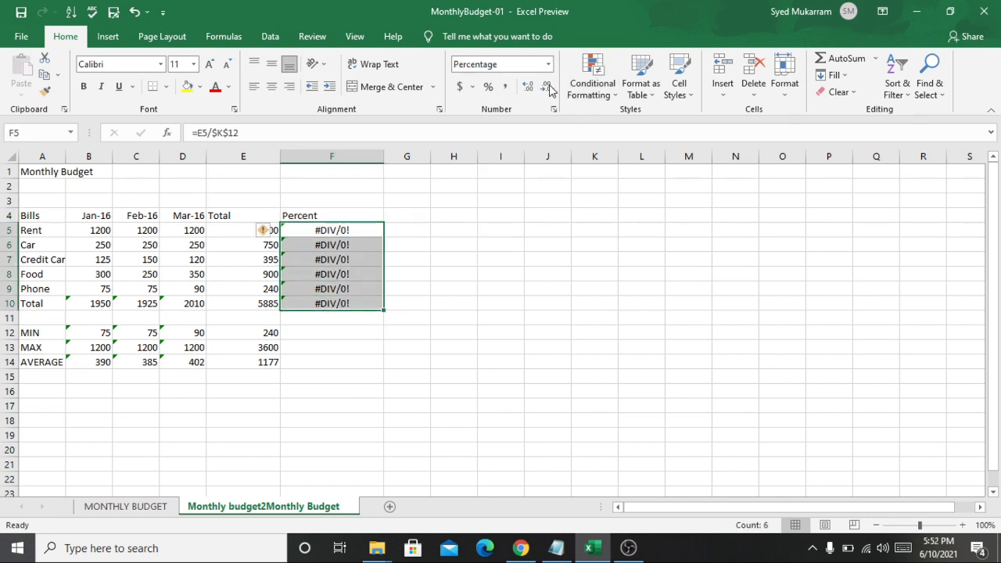
click(532, 65)
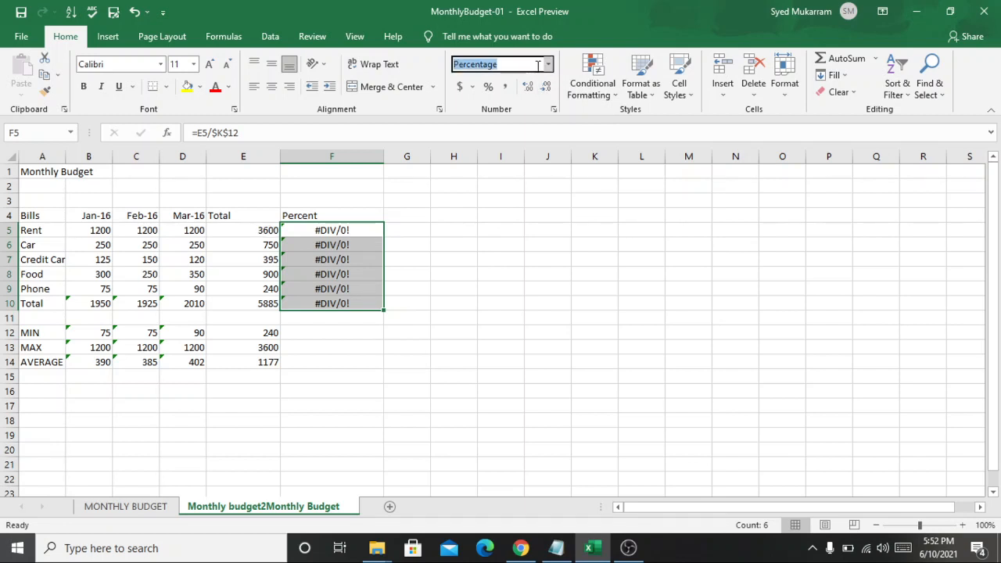
click(456, 230)
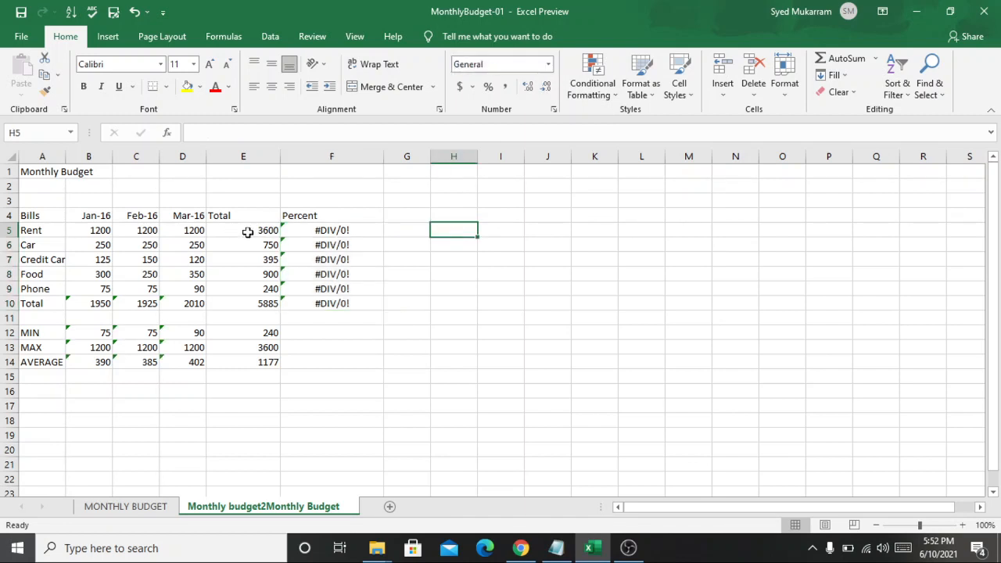
Correct the Rent row's Percent formula in F5 to =E5/$E$10.
click(339, 227)
double_click(335, 229)
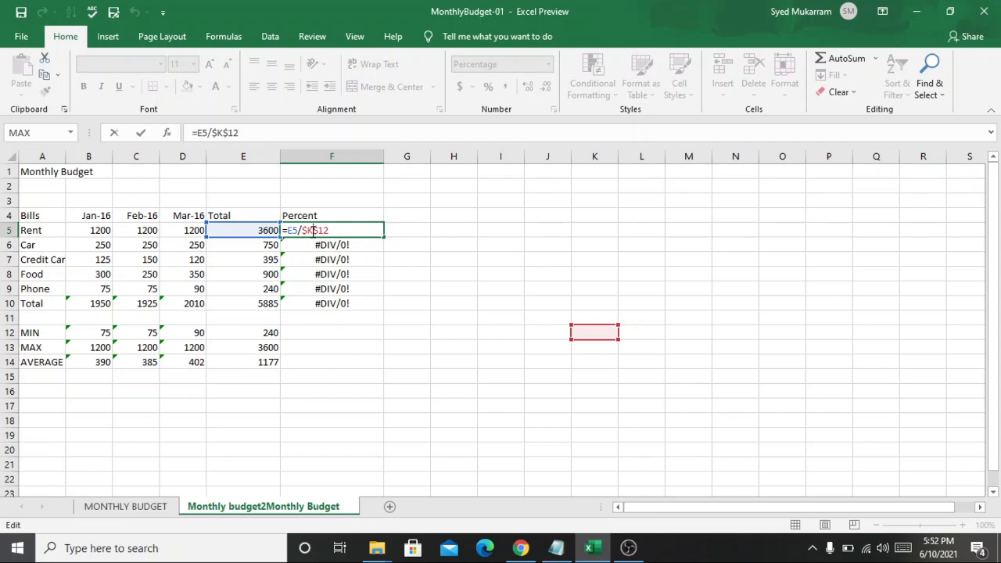
key(BackSpace)
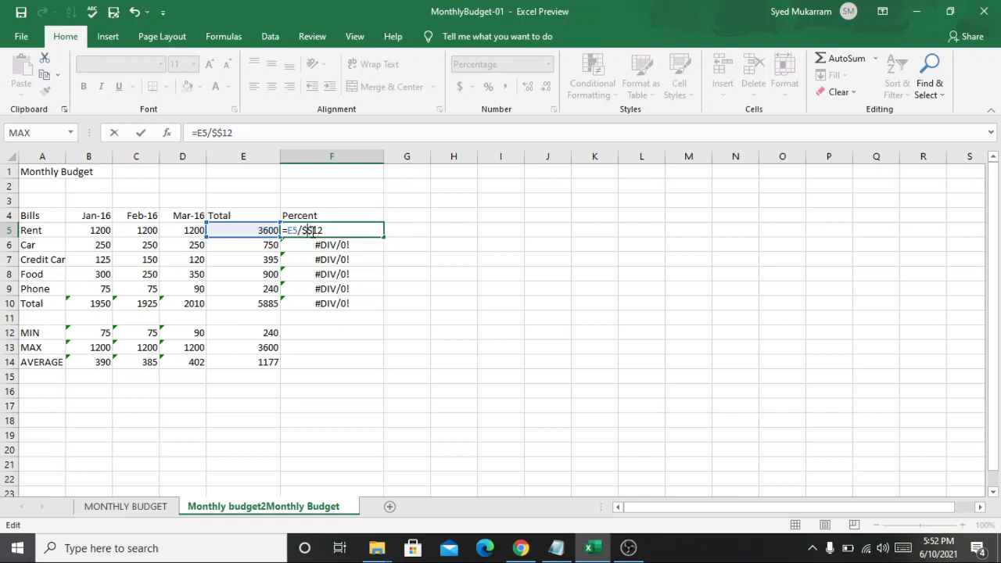
text(E)
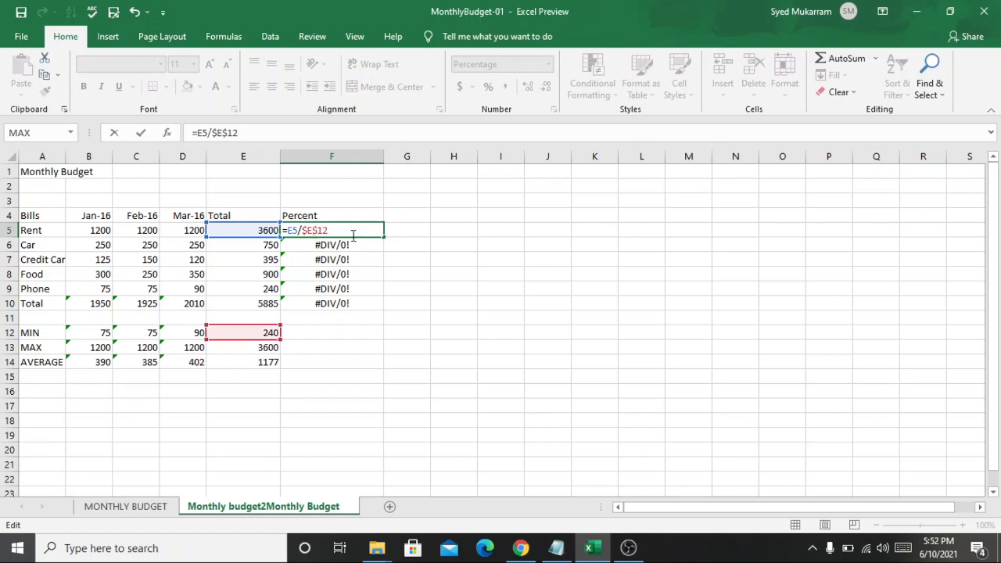
key(BackSpace)
text(0)
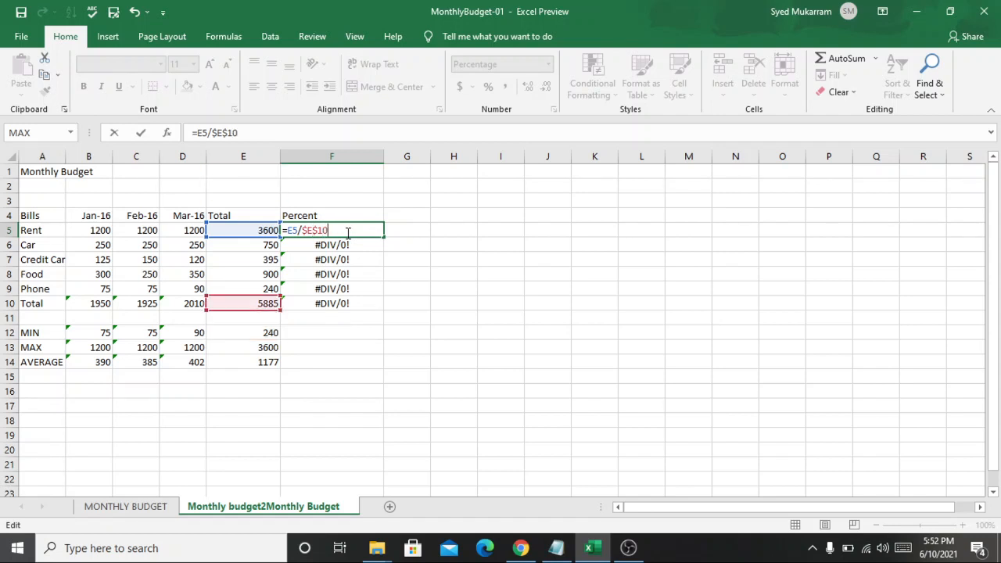
click(380, 259)
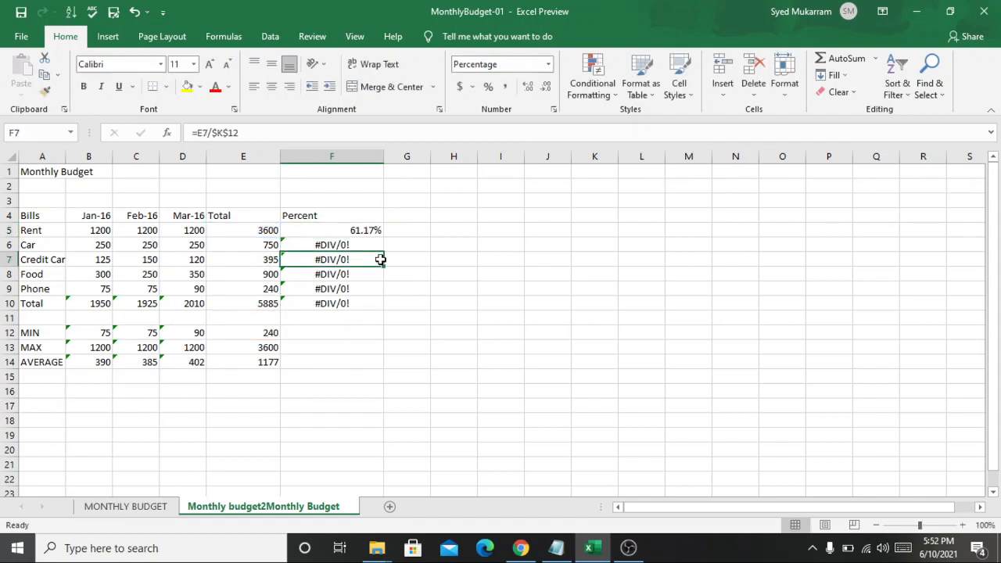
Try to copy the F5 formula and paste it over the remaining Percent cells F6:F10.
click(336, 245)
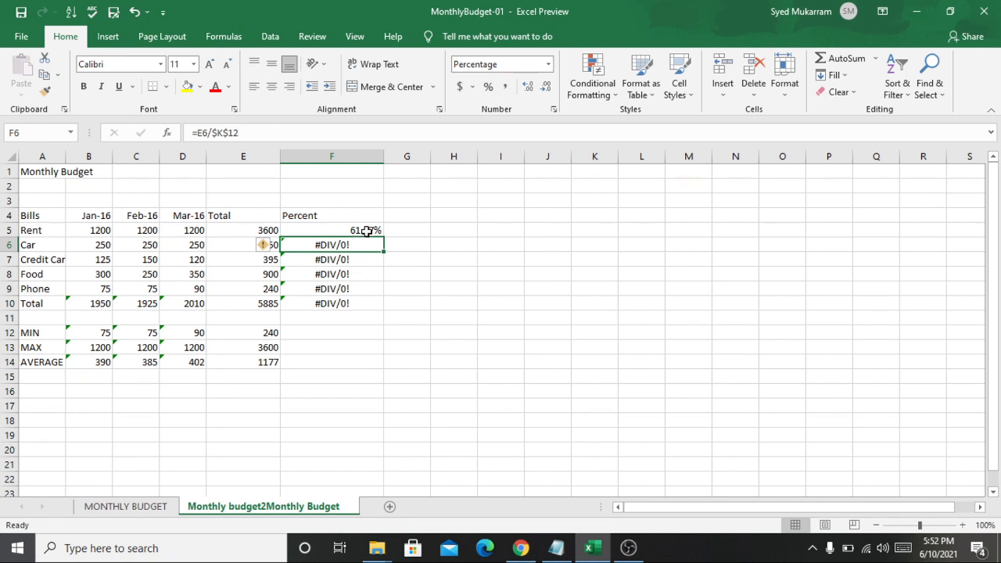
click(367, 231)
key(ctrl+c)
click(354, 247)
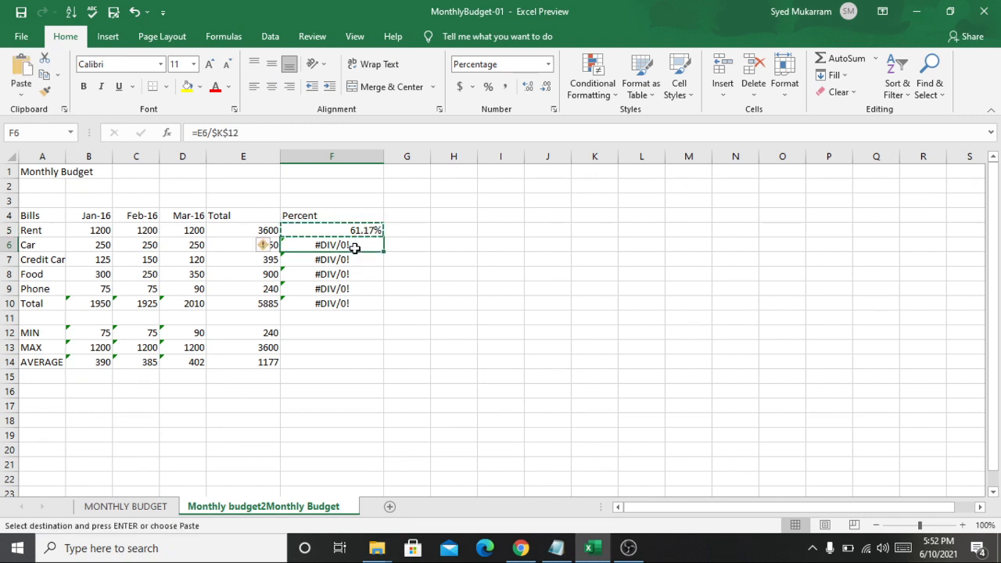
click(460, 309)
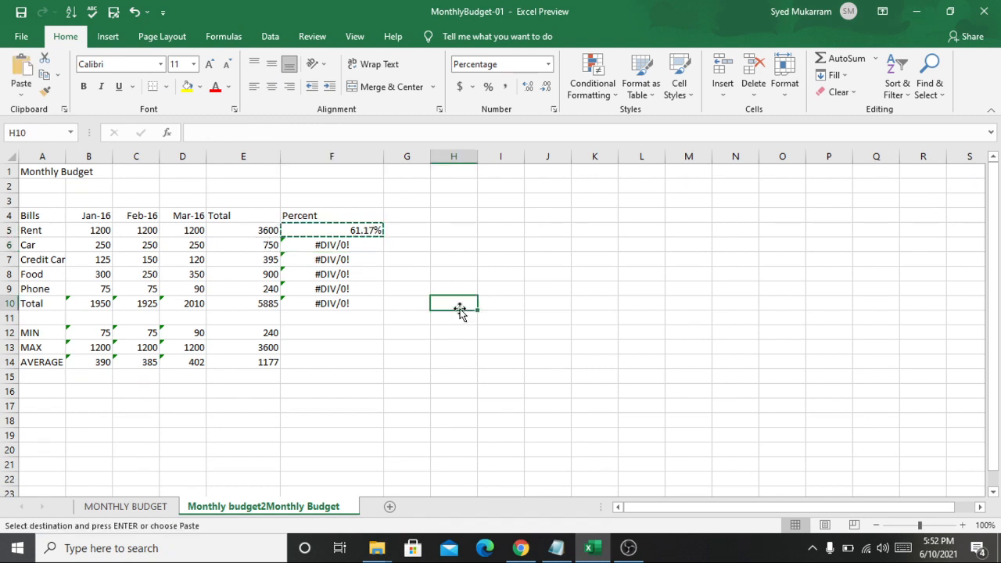
drag(353, 242, 349, 303)
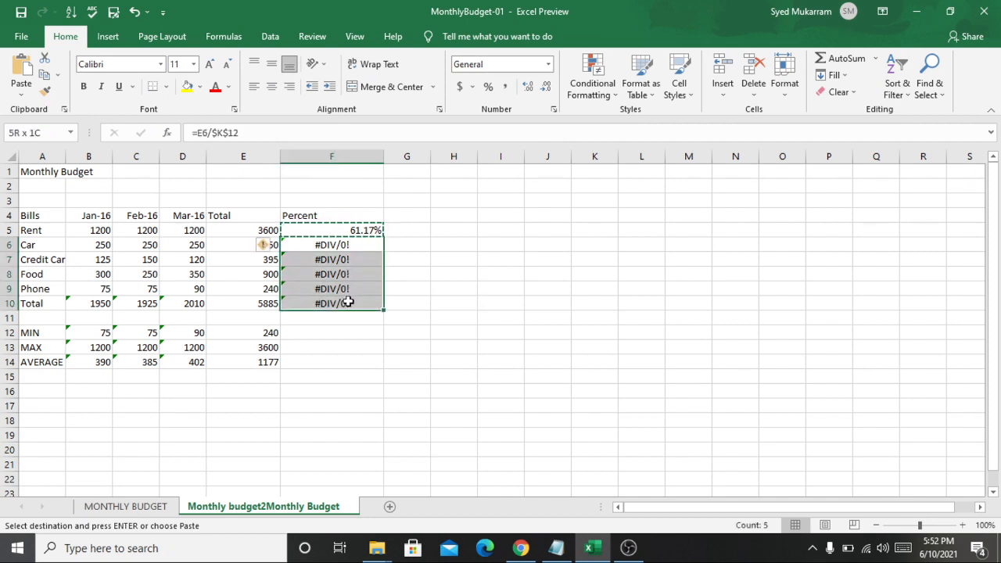
key(ctrl+v)
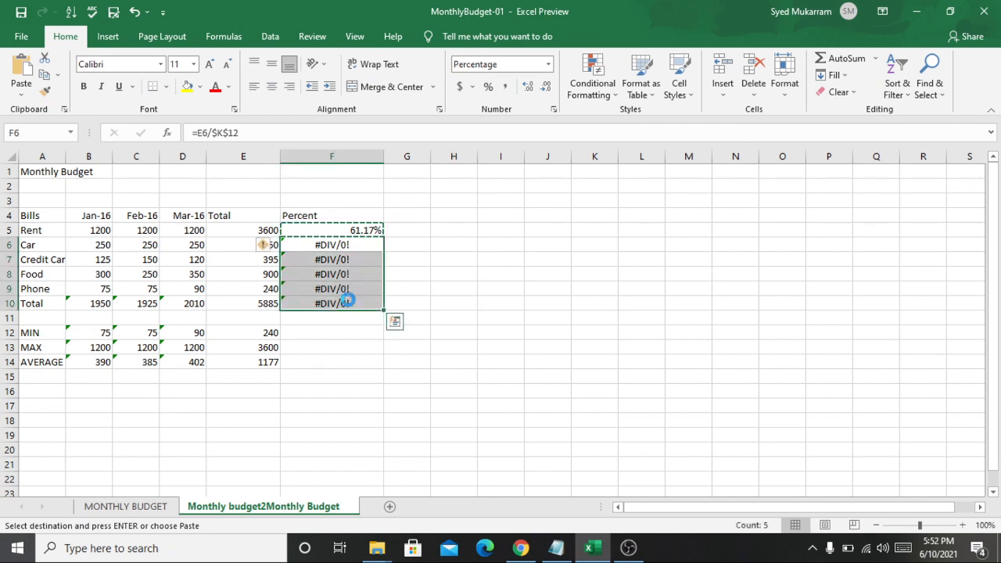
Clear the old Percent formulas in F6:F10 and fill the F5 formula down through F10.
key(Delete)
click(447, 270)
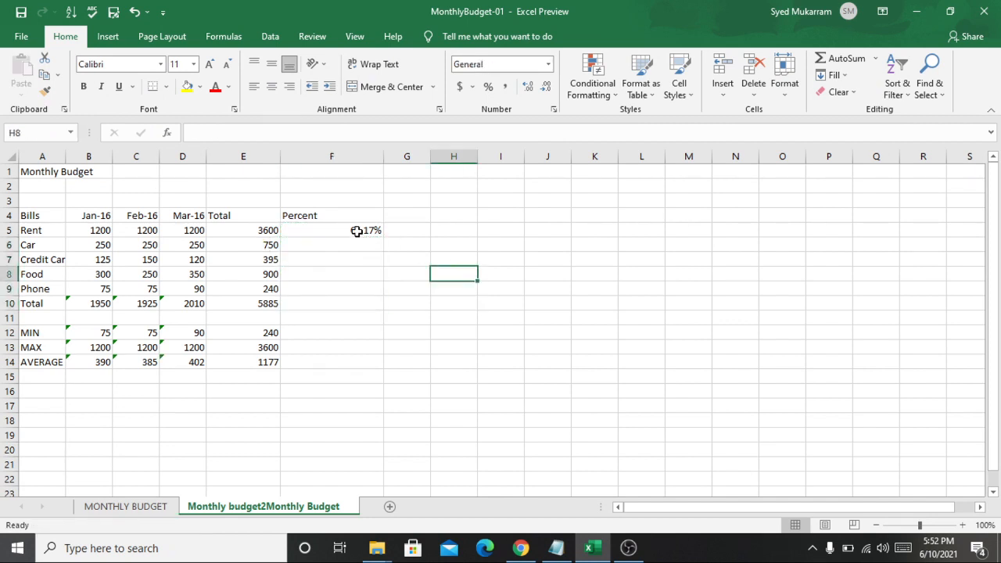
click(356, 231)
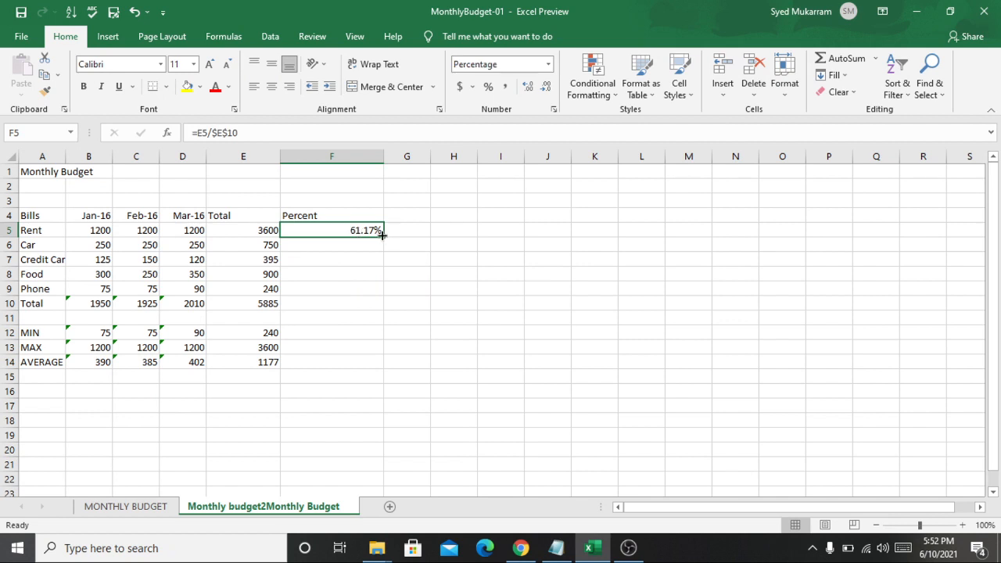
drag(382, 234, 369, 304)
click(472, 300)
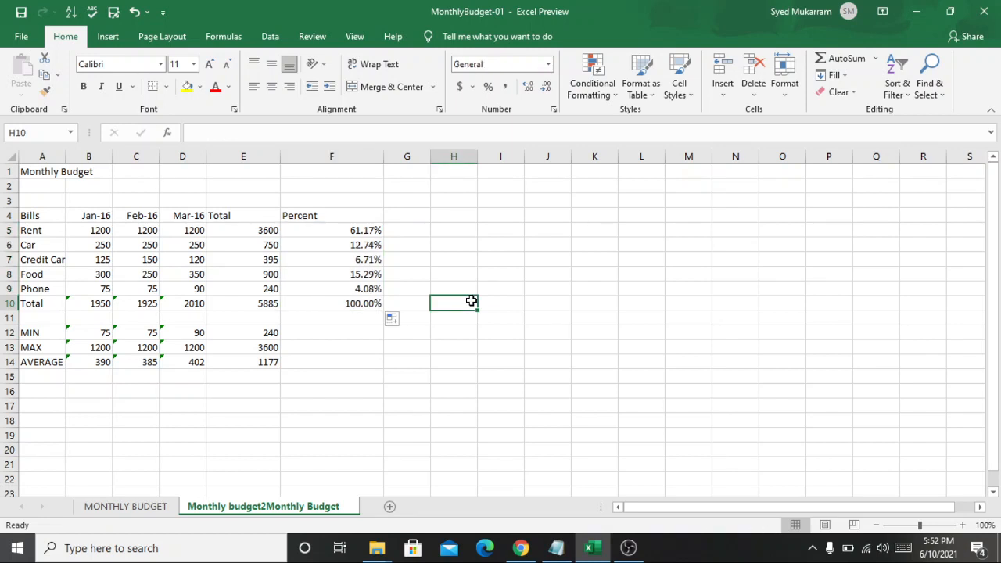
Compare the table on the MONTHLY BUDGET sheet with the corrected copy on the Monthly budget2Monthly Budget sheet.
click(99, 511)
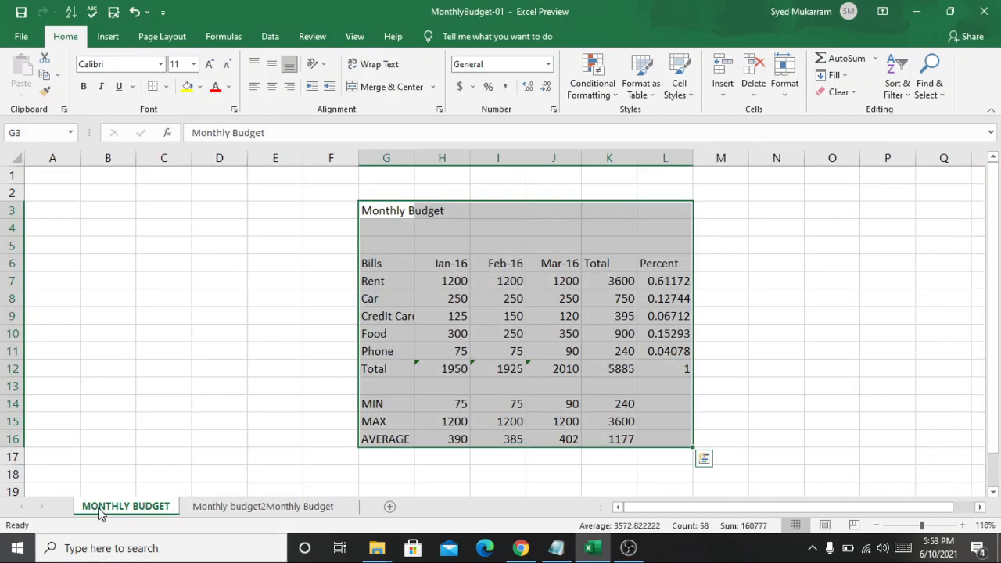
click(258, 429)
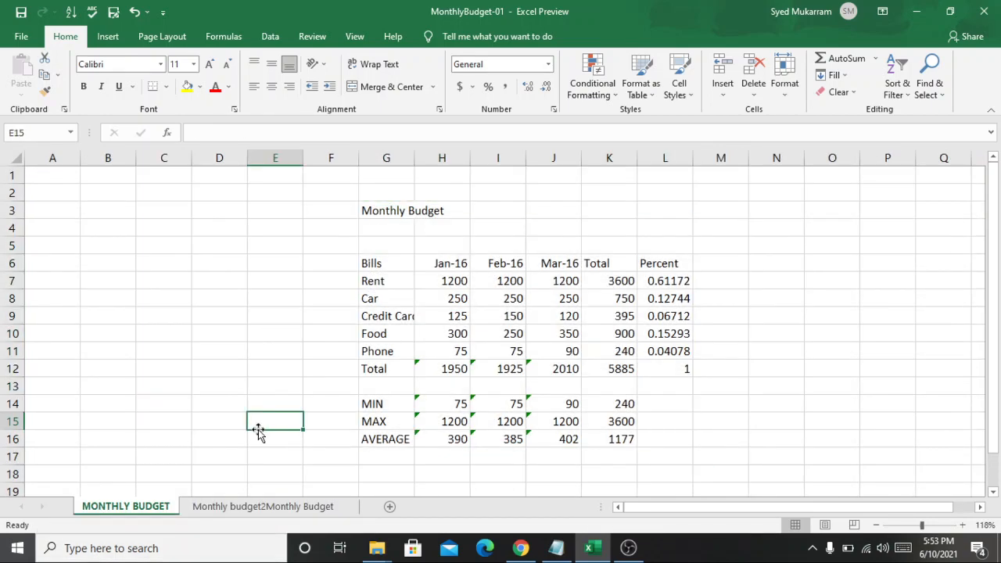
click(229, 508)
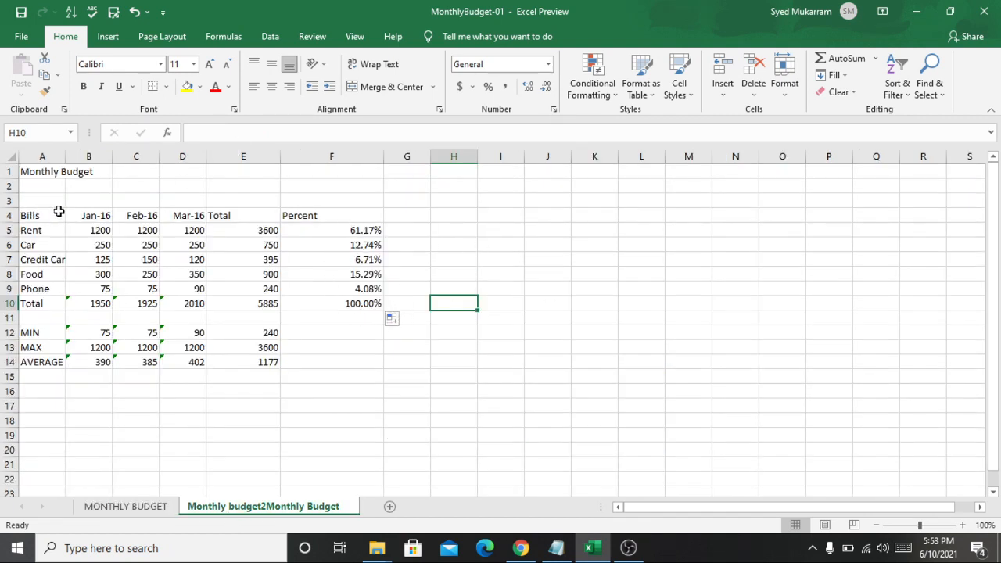
click(103, 508)
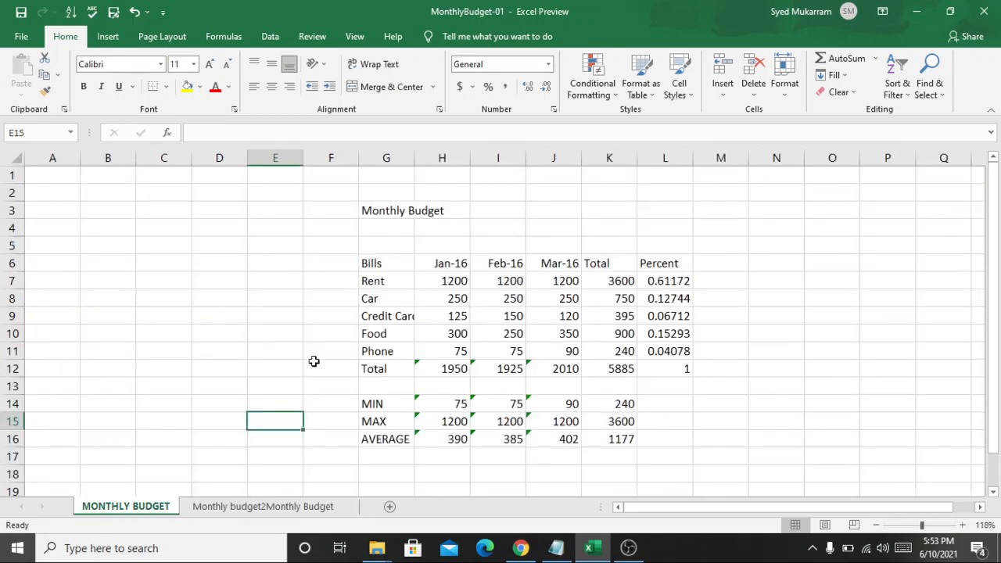
click(229, 508)
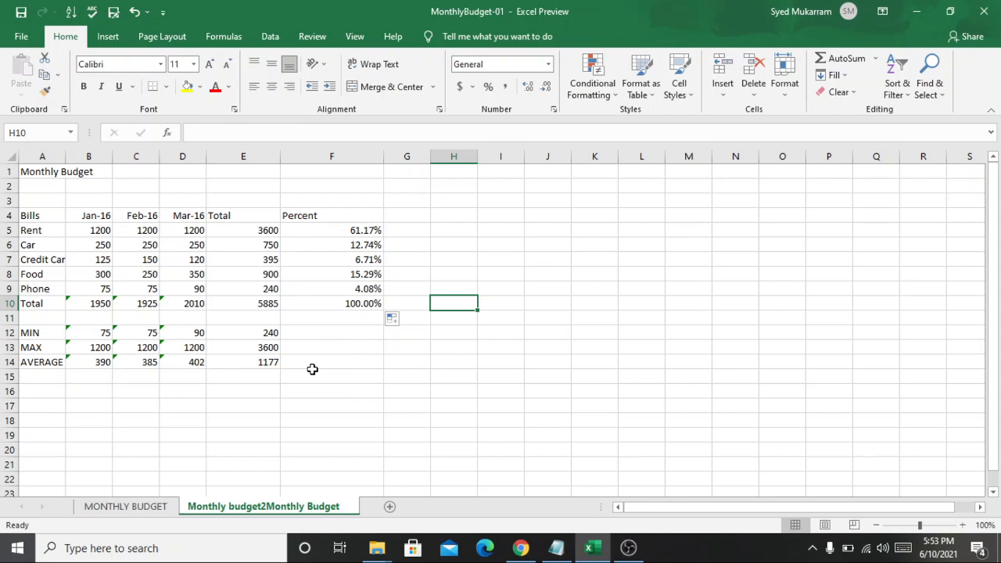
key(BackSpace)
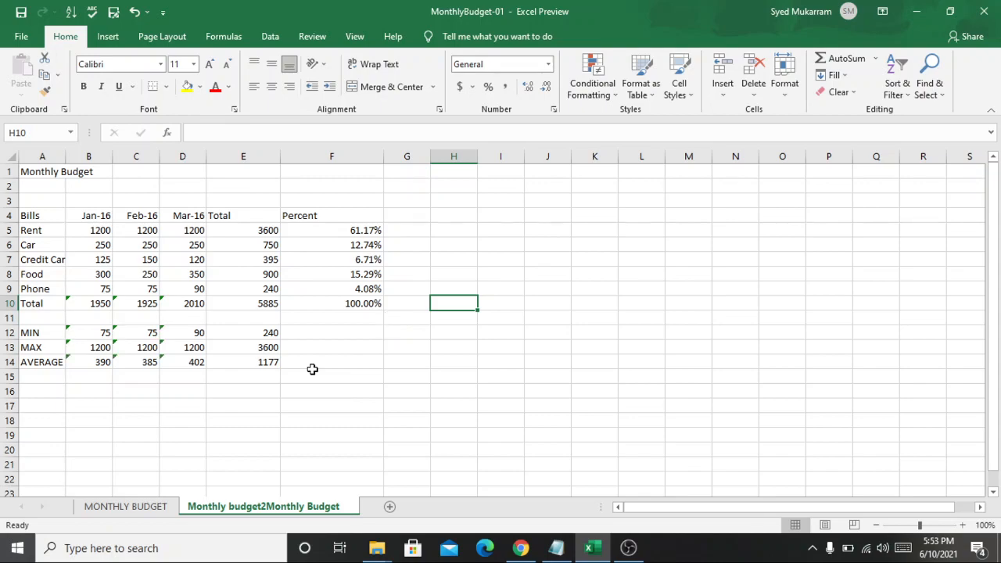